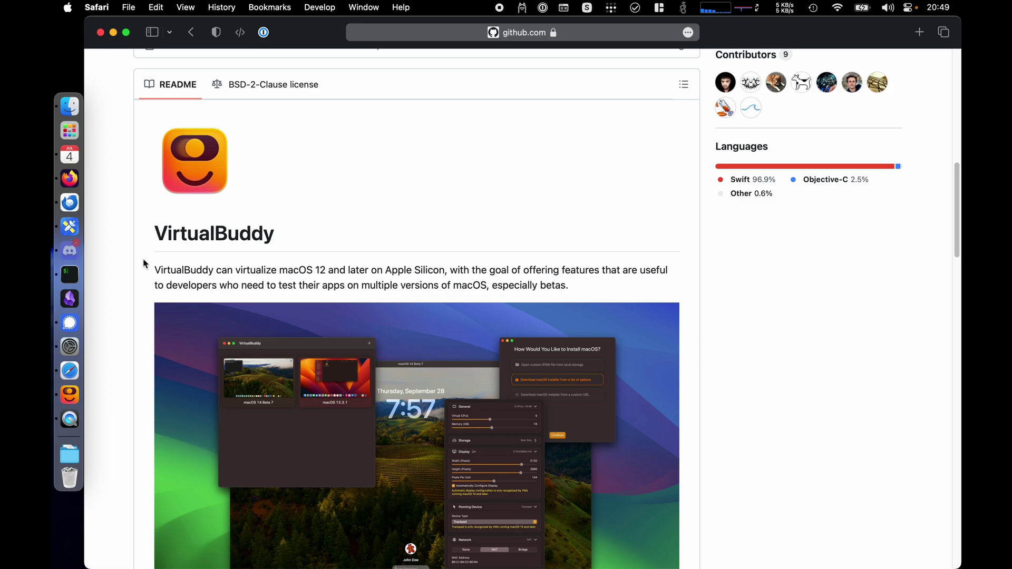
# - Highlight the 'macOS 12.3 or later' and Xcode-required bullets in the README's System Requirements
pyautogui.scroll(-3, 144, 262)
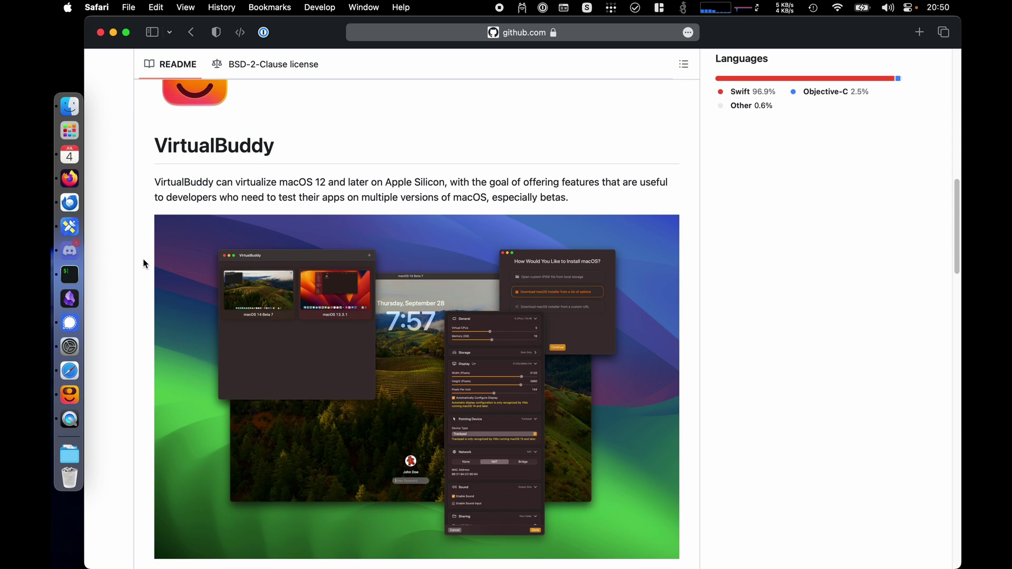
pyautogui.scroll(3, 144, 258)
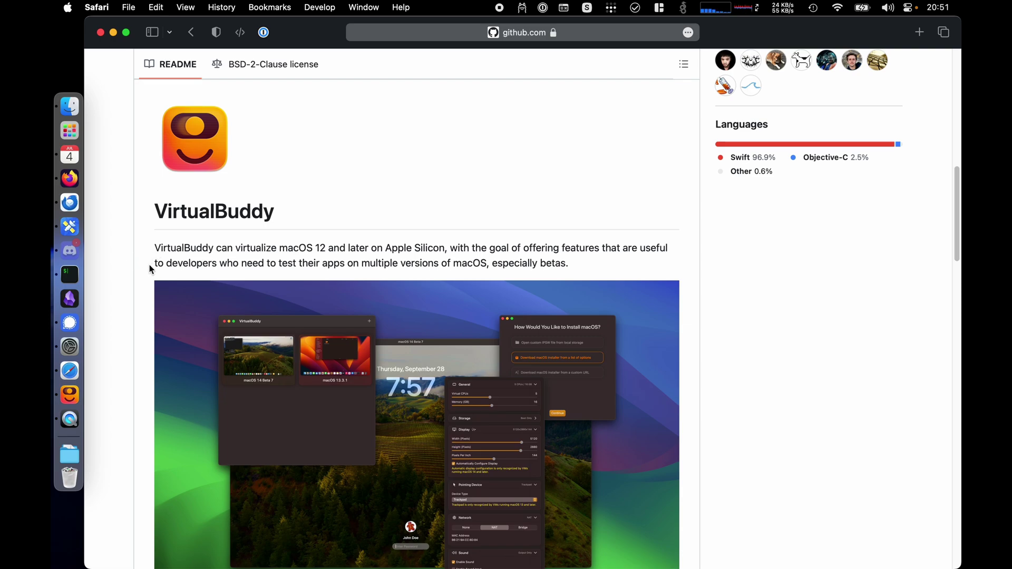
pyautogui.scroll(-10, 145, 275)
pyautogui.scroll(-2, 145, 276)
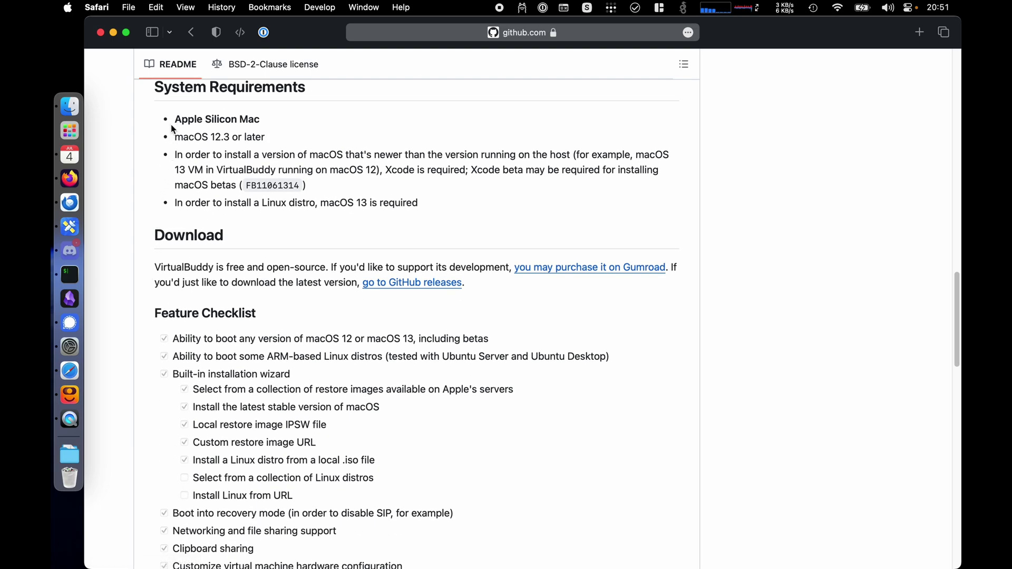
pyautogui.moveTo(288, 142); pyautogui.dragTo(180, 136)
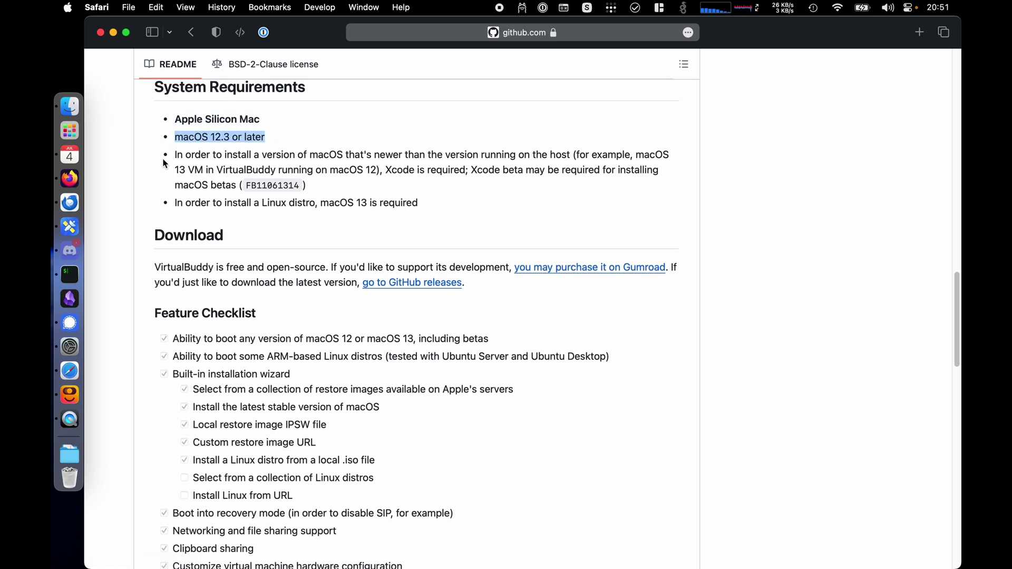
pyautogui.moveTo(168, 159); pyautogui.dragTo(323, 184)
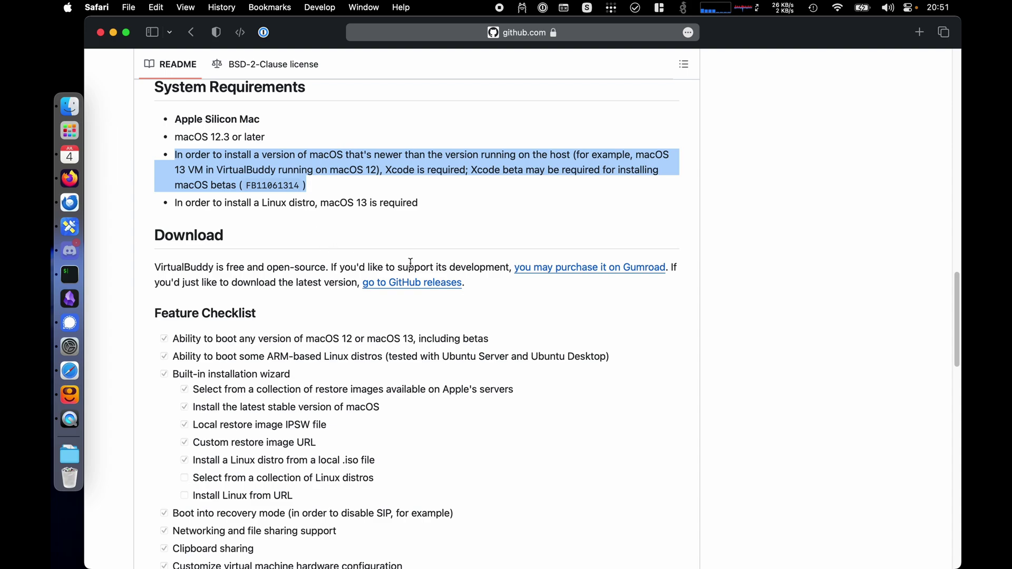
# - Open the VirtualBuddy Version 1.5 release page and scroll to its VirtualBuddy_v1.5-117.dmg asset
pyautogui.click(413, 288)
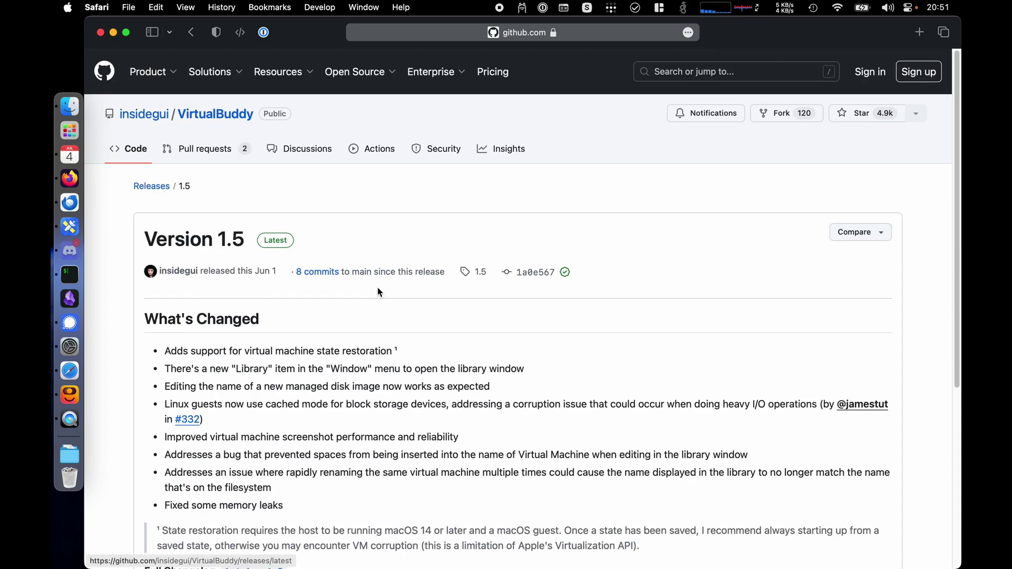
pyautogui.press('super+bracketleft')
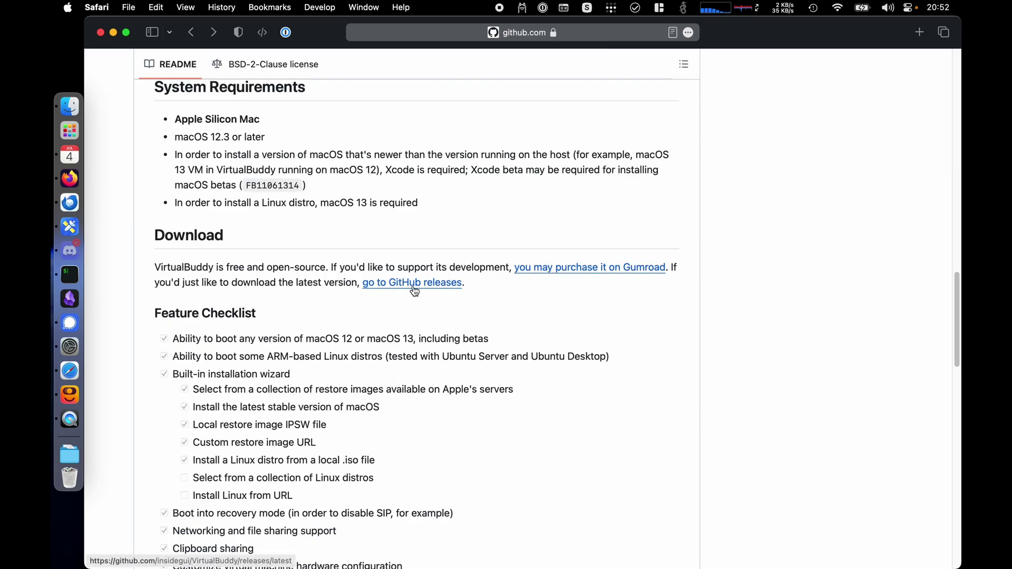
pyautogui.scroll(15, 744, 189)
pyautogui.scroll(5, 743, 205)
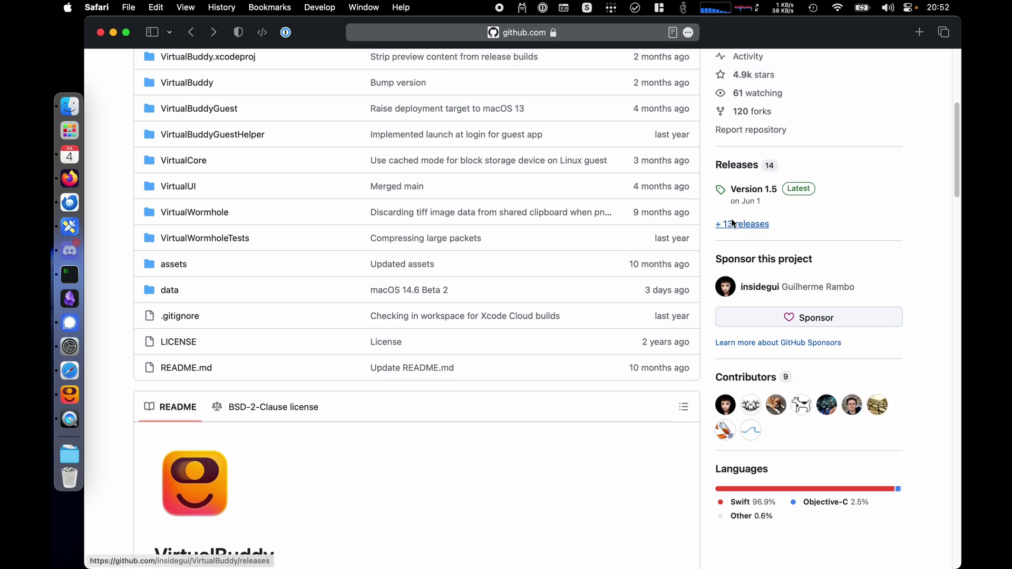
pyautogui.click(749, 303)
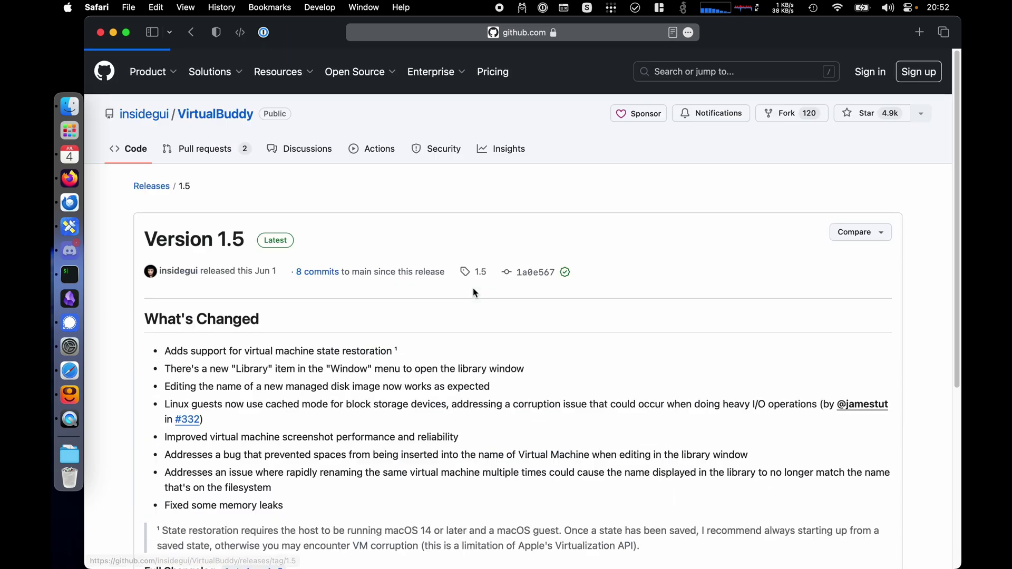
pyautogui.scroll(-8, 472, 290)
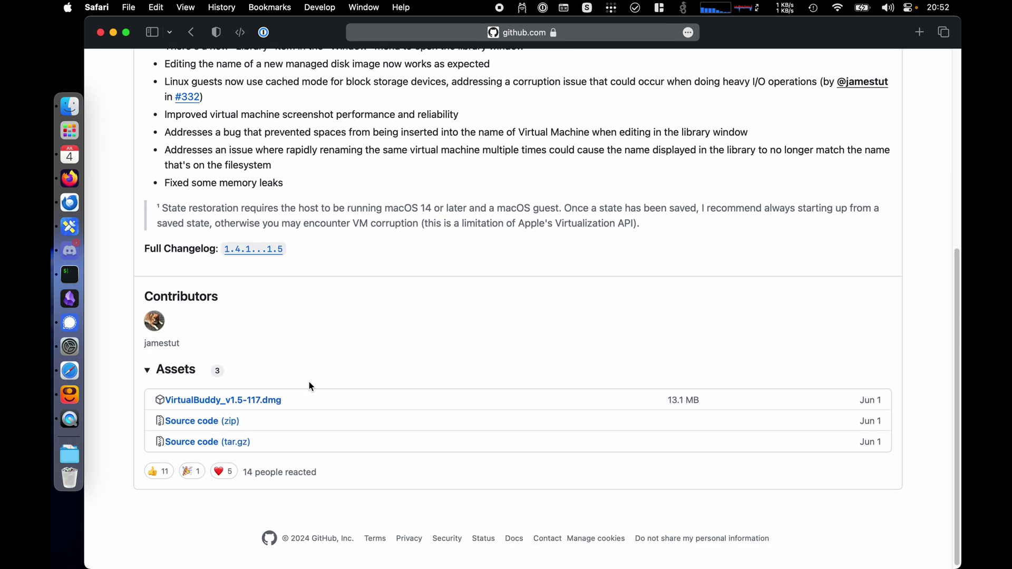
# - Launch VirtualBuddy, closing the GitHub and System Settings windows out of the way
pyautogui.click(57, 397)
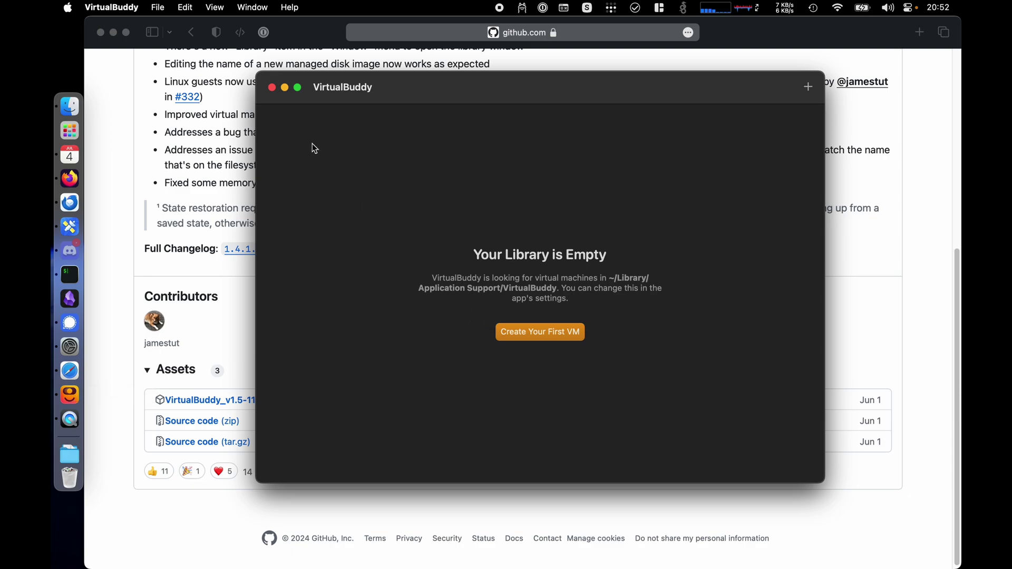
pyautogui.click(100, 33)
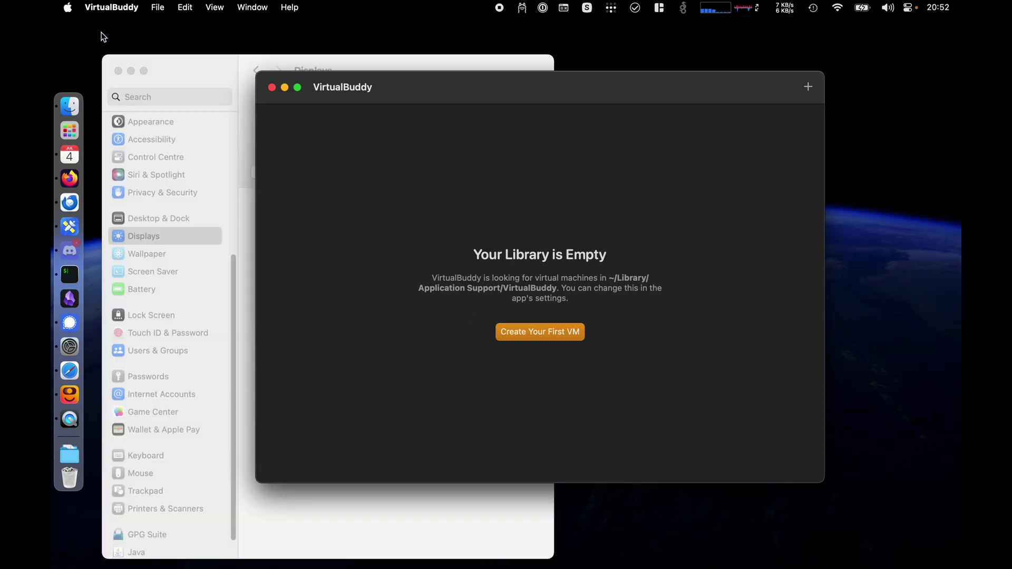
pyautogui.click(118, 71)
pyautogui.moveTo(466, 100); pyautogui.dragTo(450, 94)
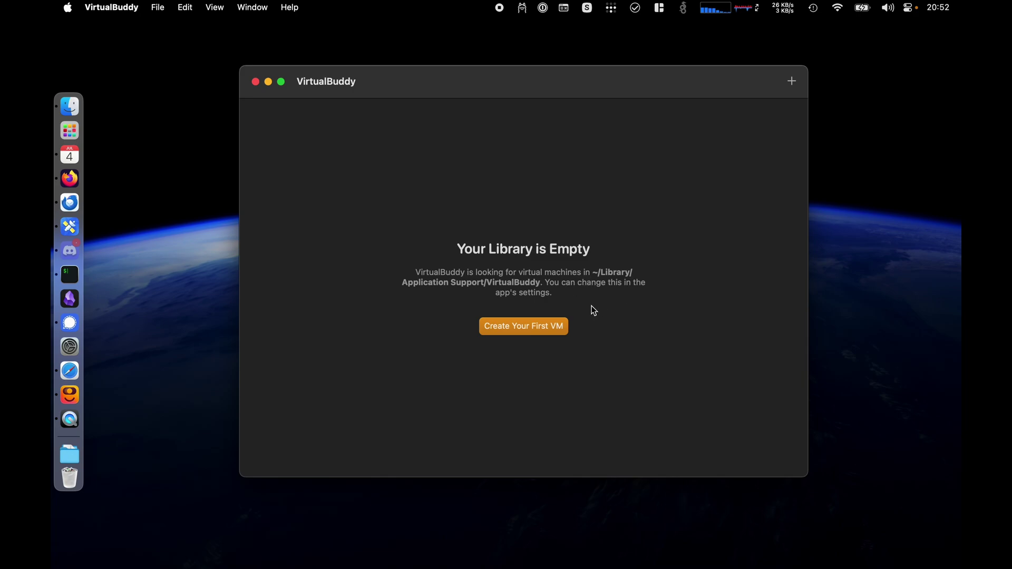
# - Create the first VM as macOS, installing via 'Download macOS installer from a list of options'
pyautogui.click(519, 328)
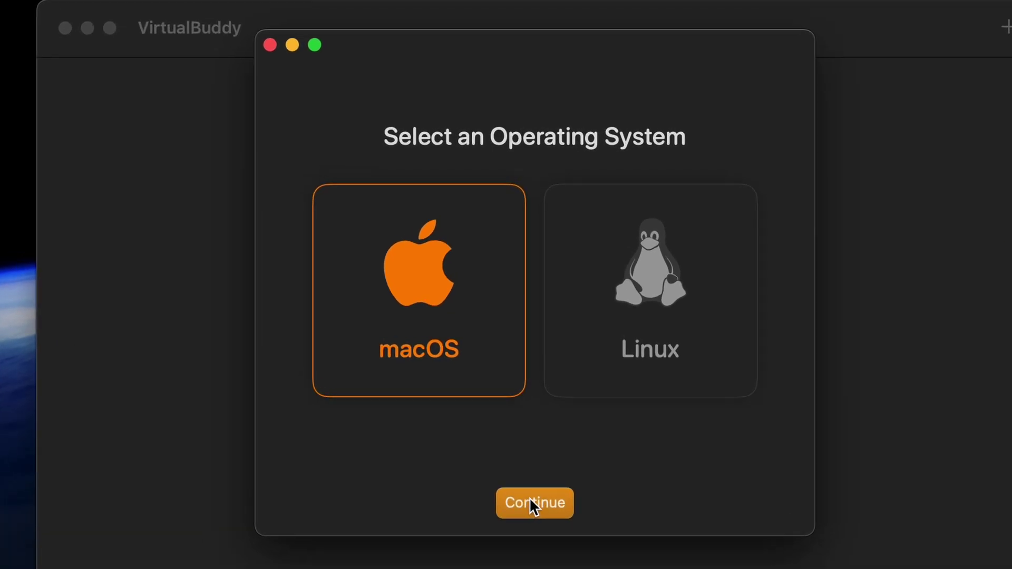
pyautogui.click(533, 504)
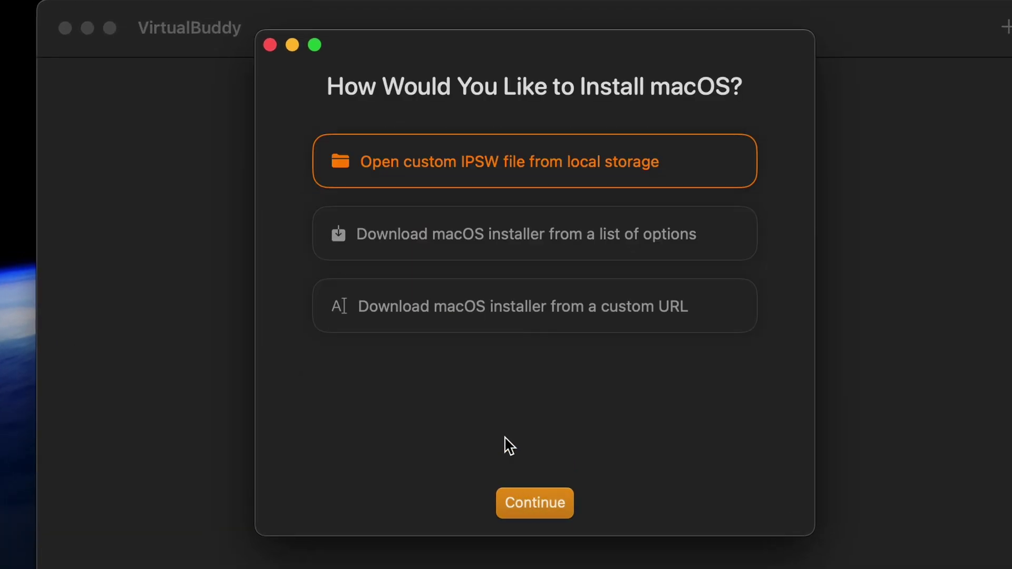
pyautogui.click(581, 247)
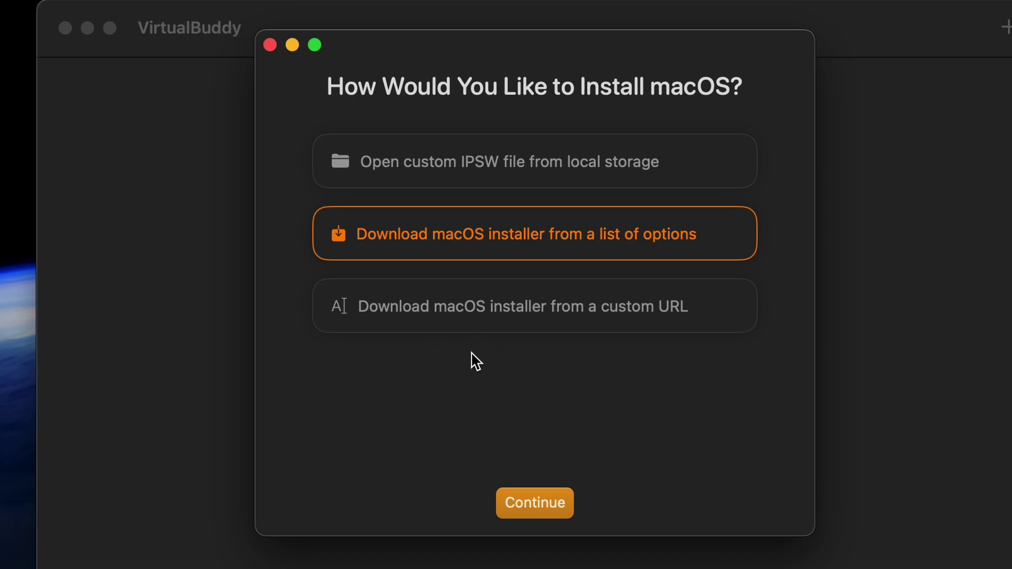
pyautogui.click(493, 183)
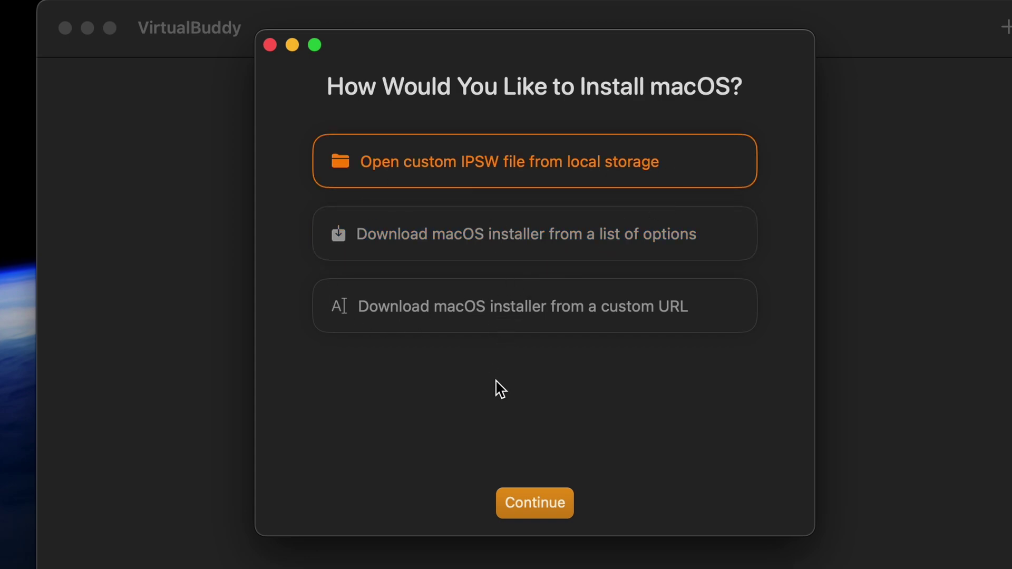
pyautogui.click(469, 236)
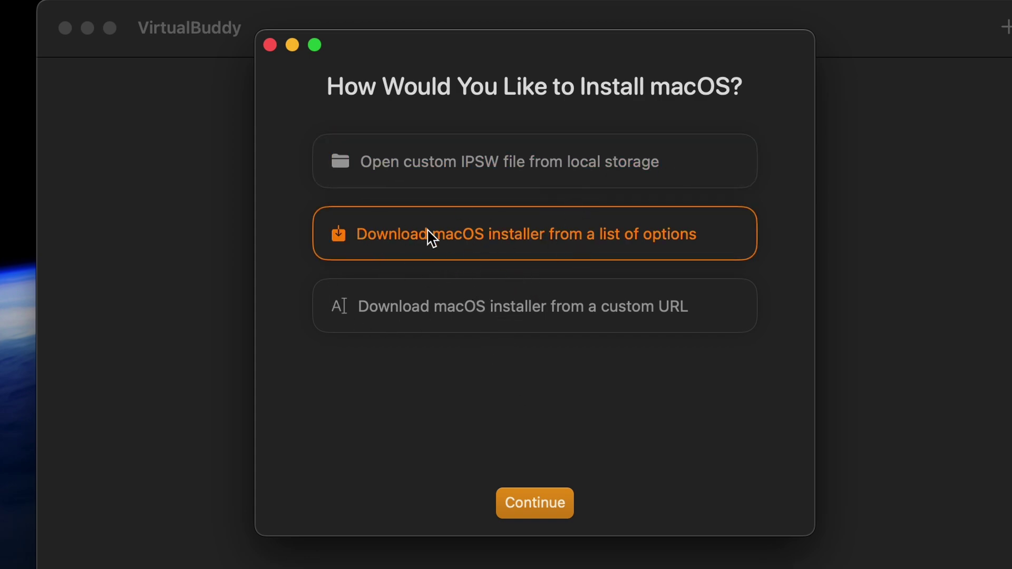
# - Choose macOS 15.0 Developer Beta 2 from the OS Version list
pyautogui.click(535, 503)
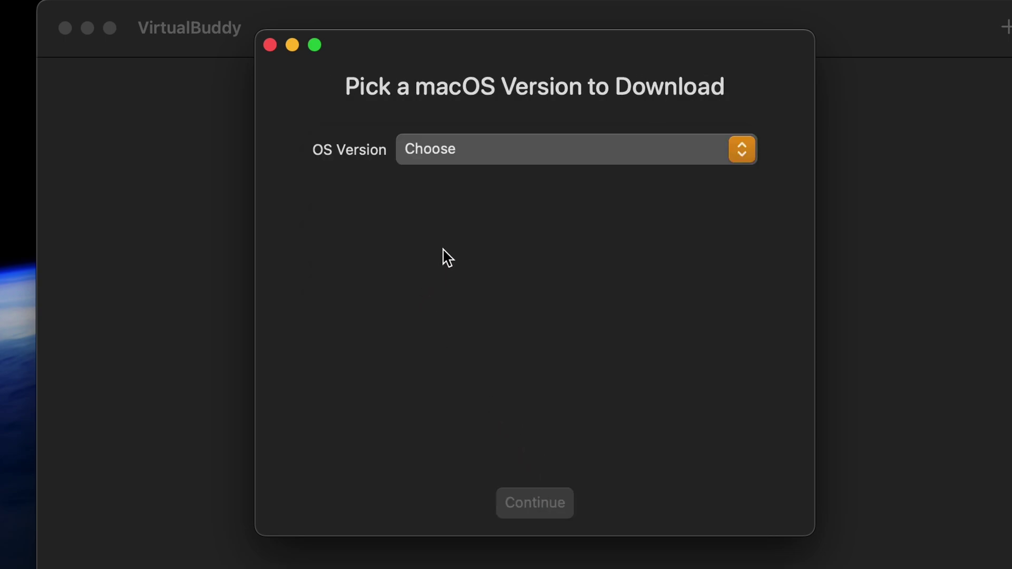
pyautogui.click(489, 149)
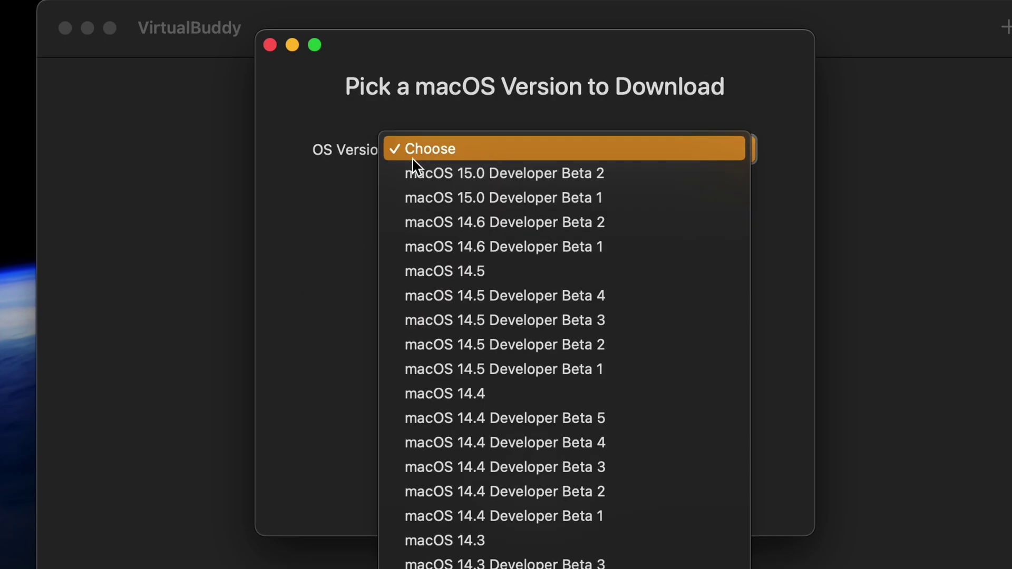
pyautogui.click(620, 174)
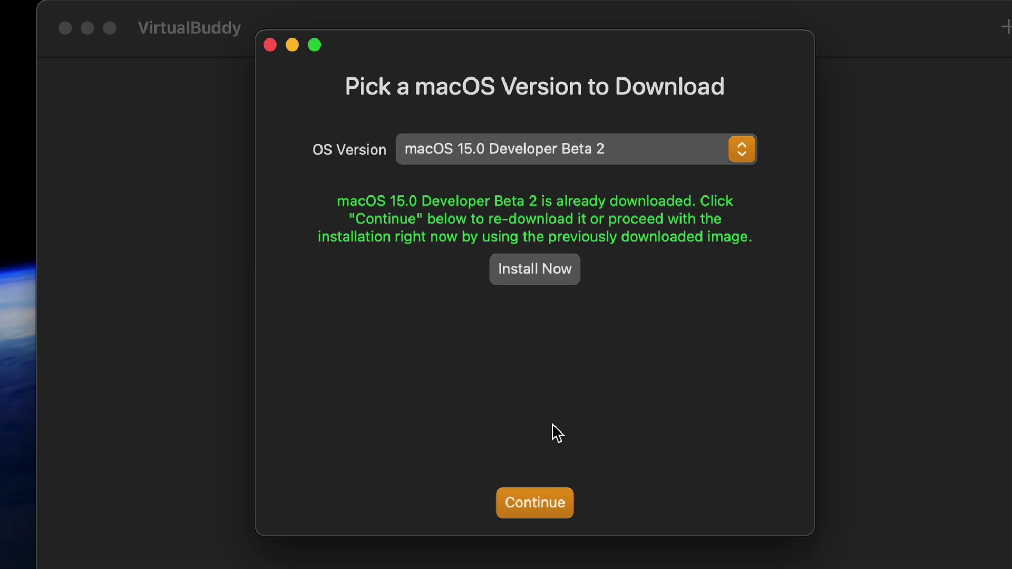
# - Use Install Now with the downloaded image and name the VM 'macOS 15 Developer Beta 2'
pyautogui.click(536, 272)
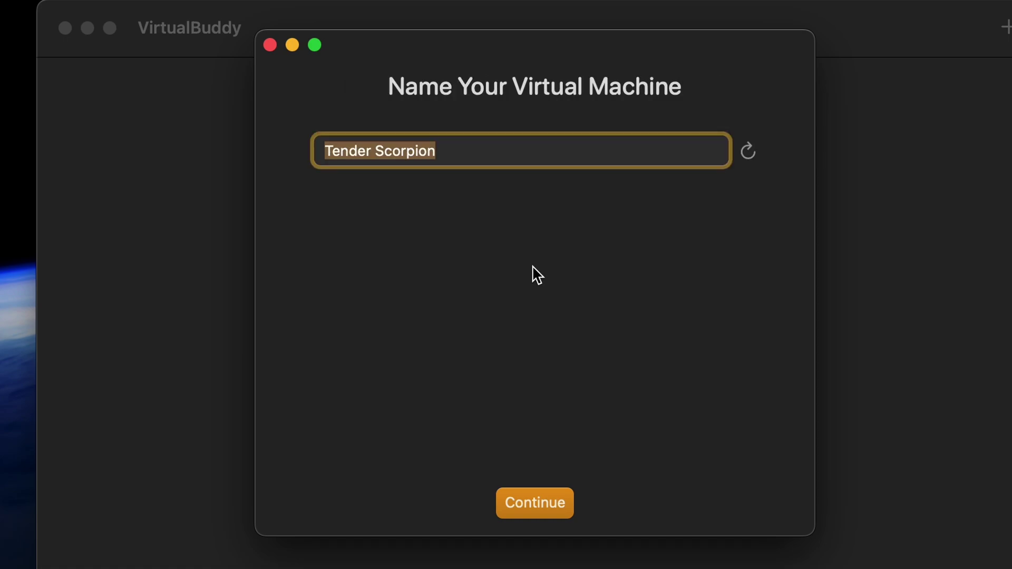
pyautogui.write('ma')
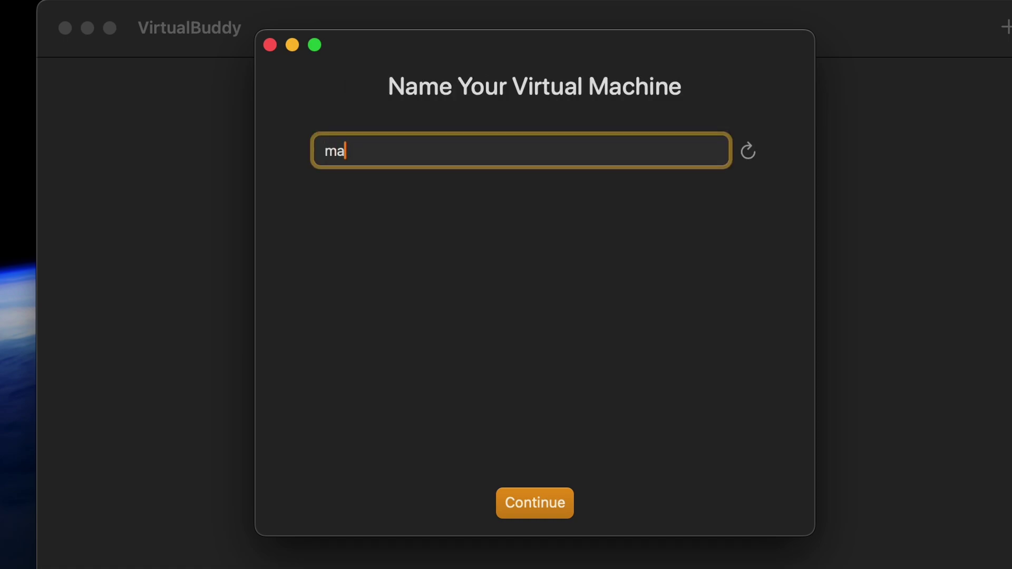
pyautogui.write('cOS 15 Beta 2')
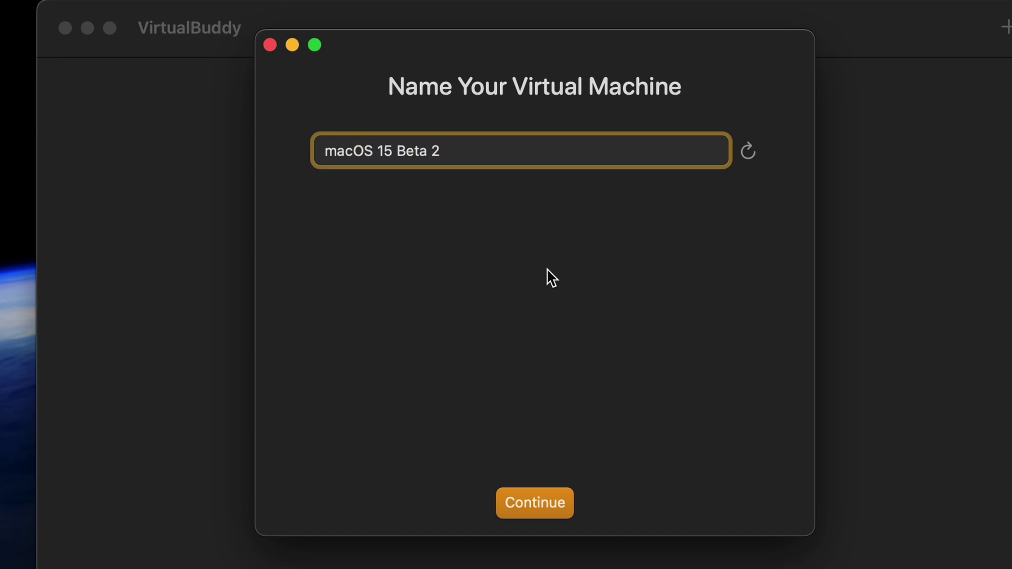
pyautogui.click(405, 148)
pyautogui.click(392, 152)
pyautogui.write('Dever')
pyautogui.press('BackSpace')
pyautogui.write('loper')
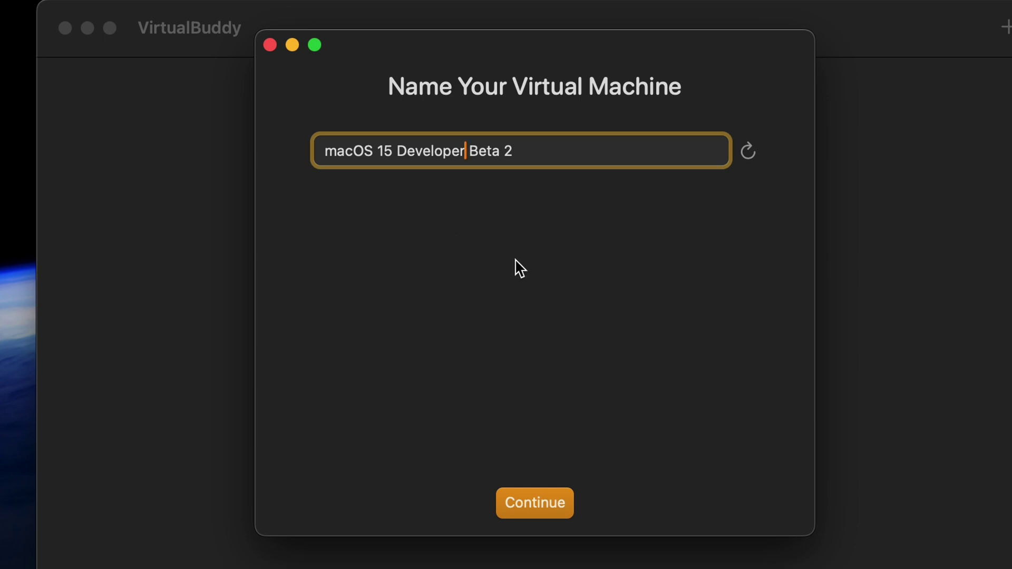
# - Confirm the name, adjust the boot disk size, and enable Automatically Configure Display
pyautogui.click(510, 493)
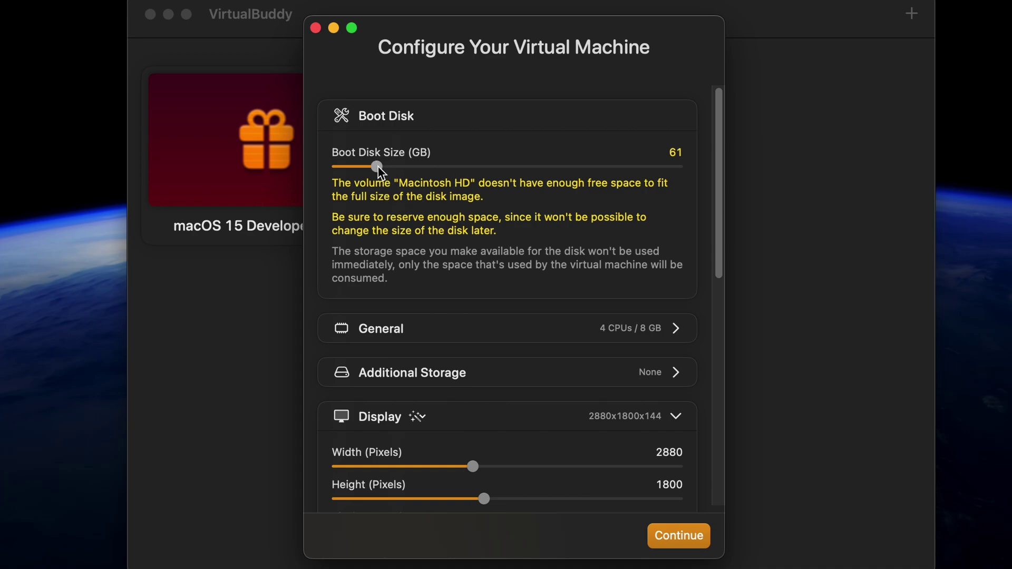
pyautogui.moveTo(372, 167); pyautogui.dragTo(372, 168)
pyautogui.scroll(-4, 420, 274)
pyautogui.scroll(-1, 511, 232)
pyautogui.scroll(2, 496, 209)
pyautogui.scroll(-4, 377, 219)
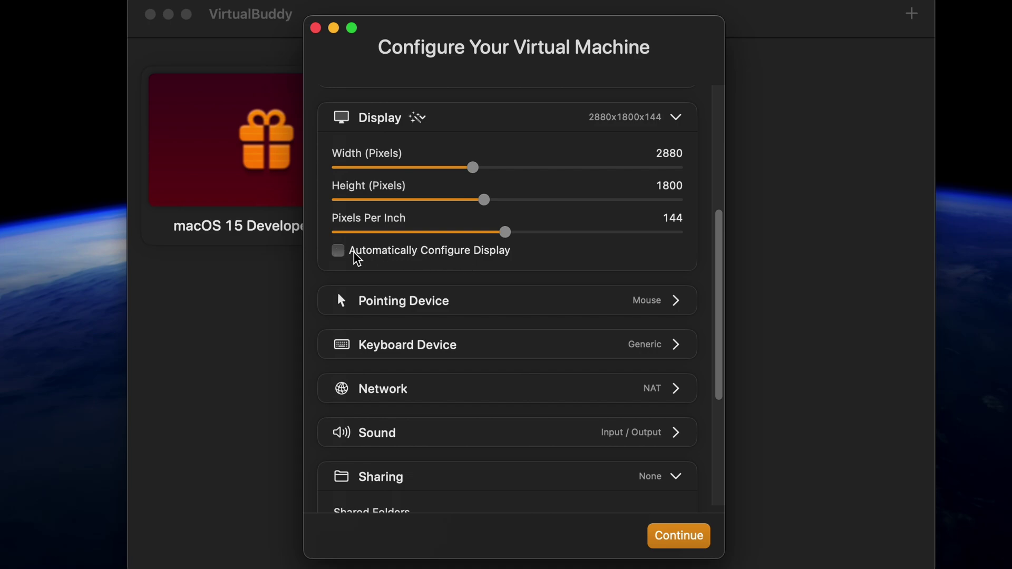
pyautogui.click(340, 252)
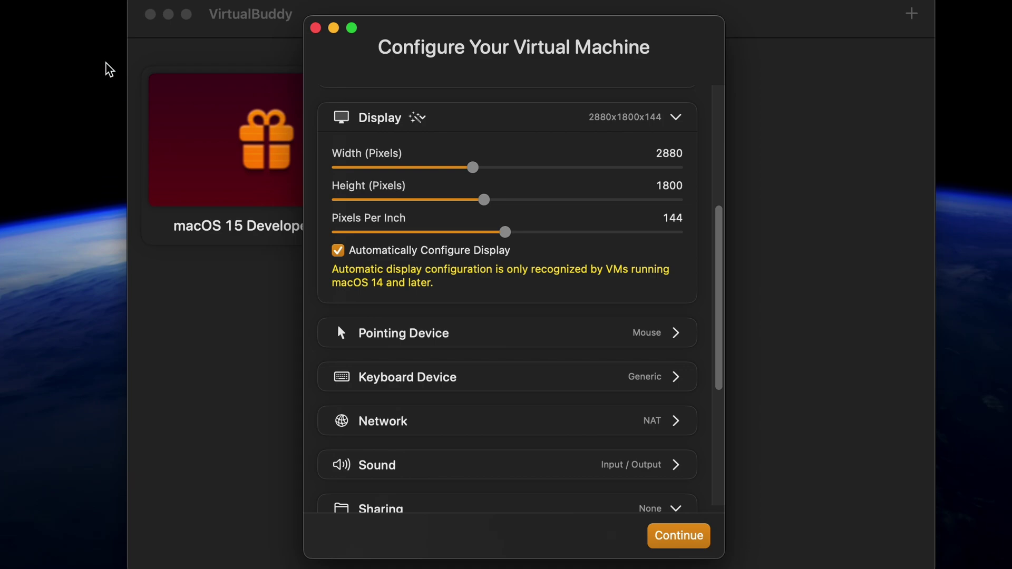
pyautogui.scroll(-10, 452, 317)
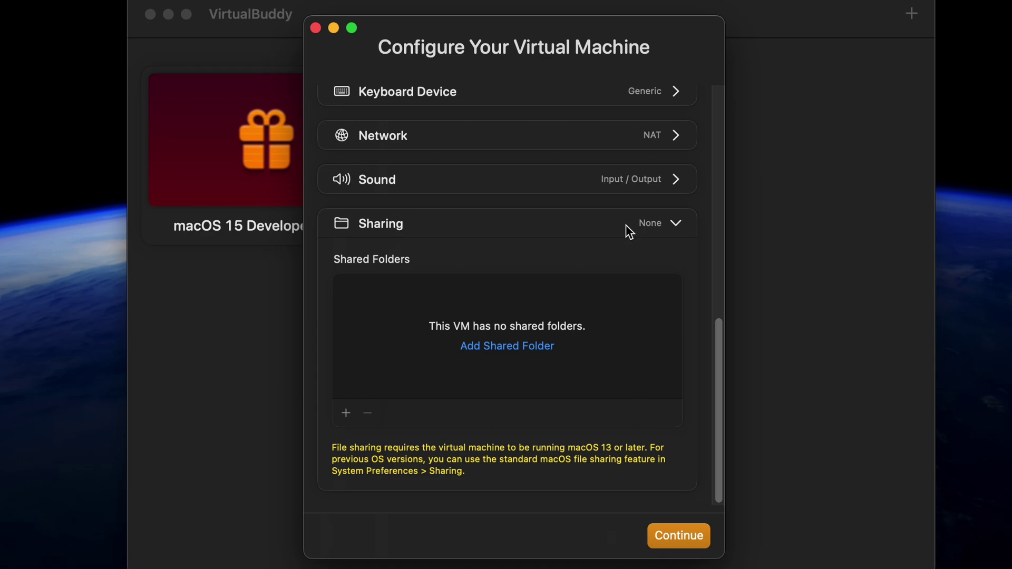
# - Add the host's Desktop folder as a shared folder for the VM
pyautogui.click(504, 348)
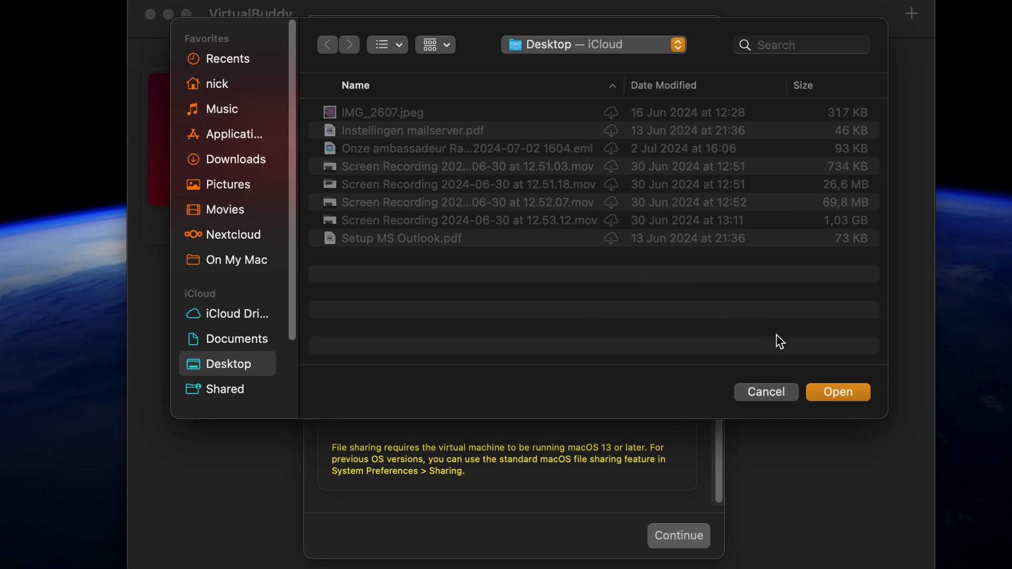
pyautogui.click(838, 393)
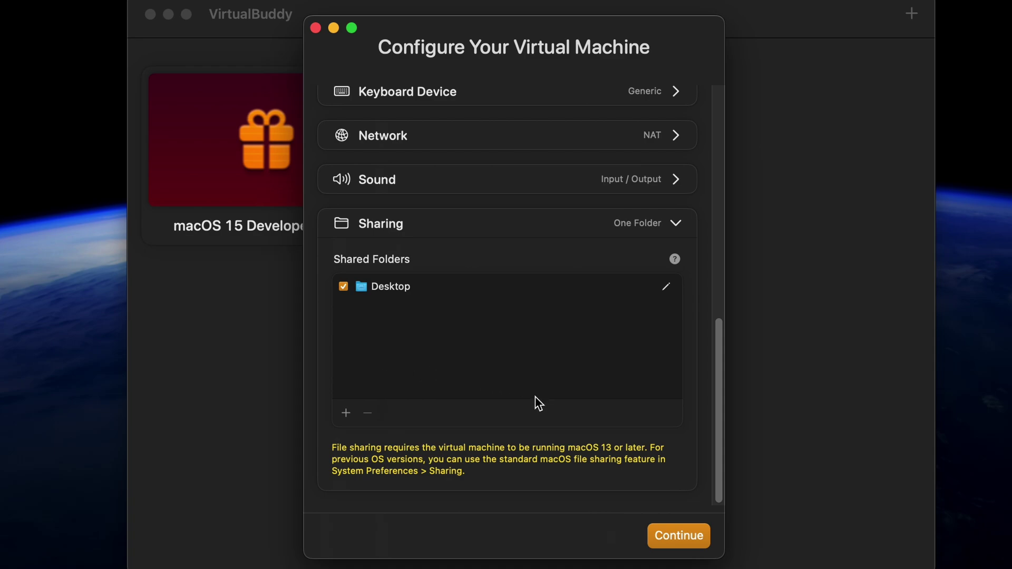
# - Keep networking on NAT after trying Bridge, and begin the macOS installation
pyautogui.click(536, 138)
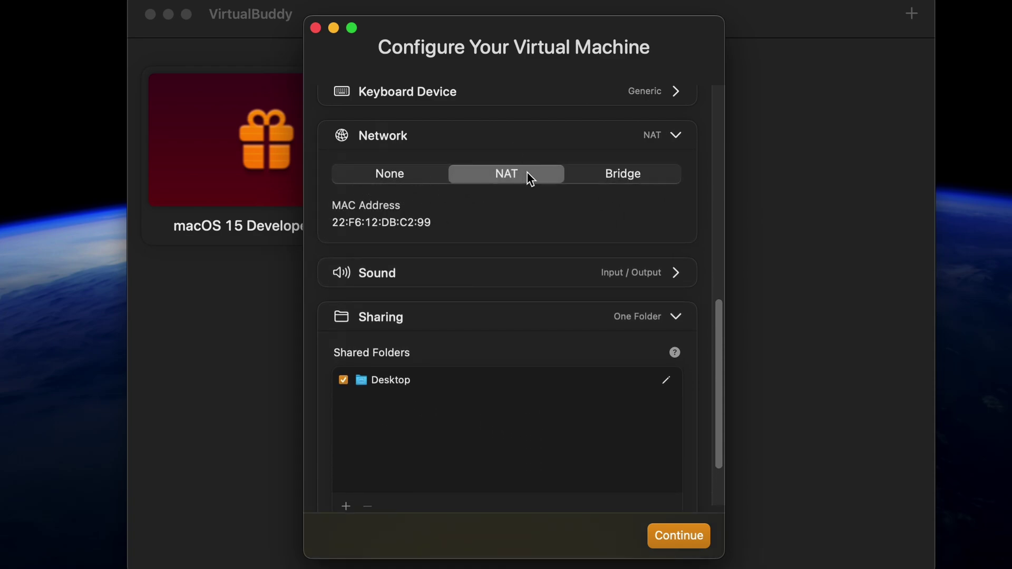
pyautogui.click(604, 173)
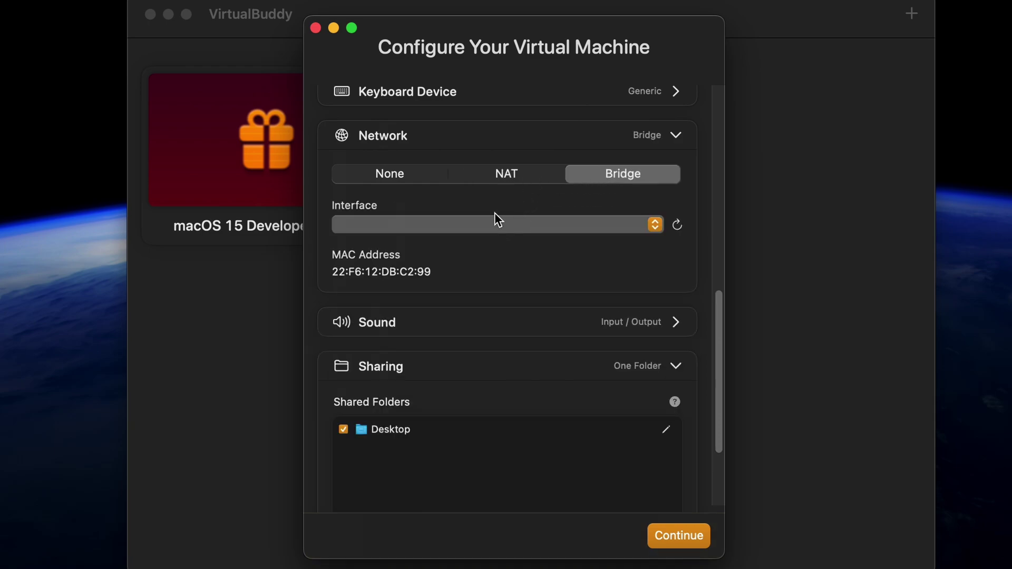
pyautogui.click(486, 176)
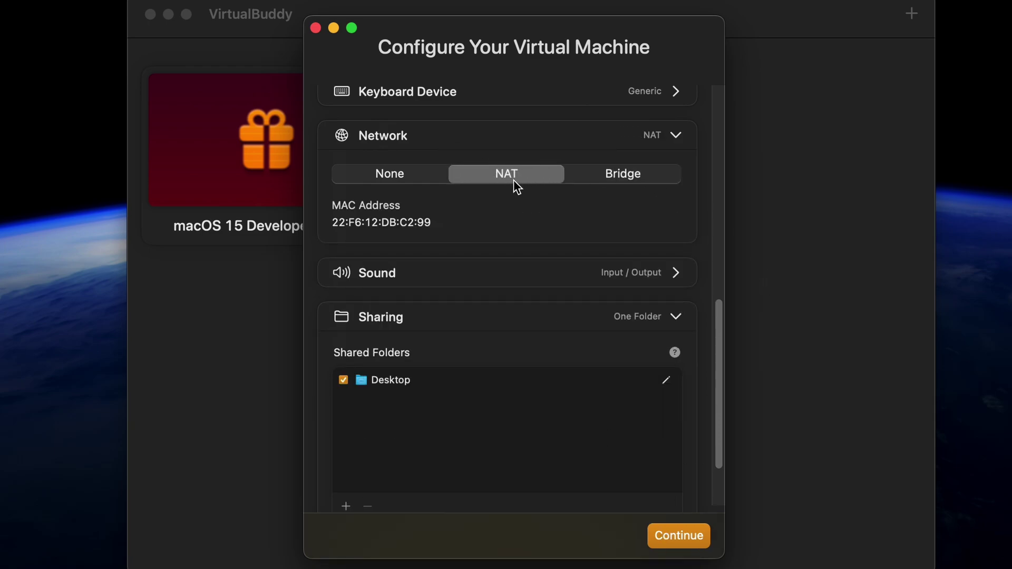
pyautogui.click(680, 537)
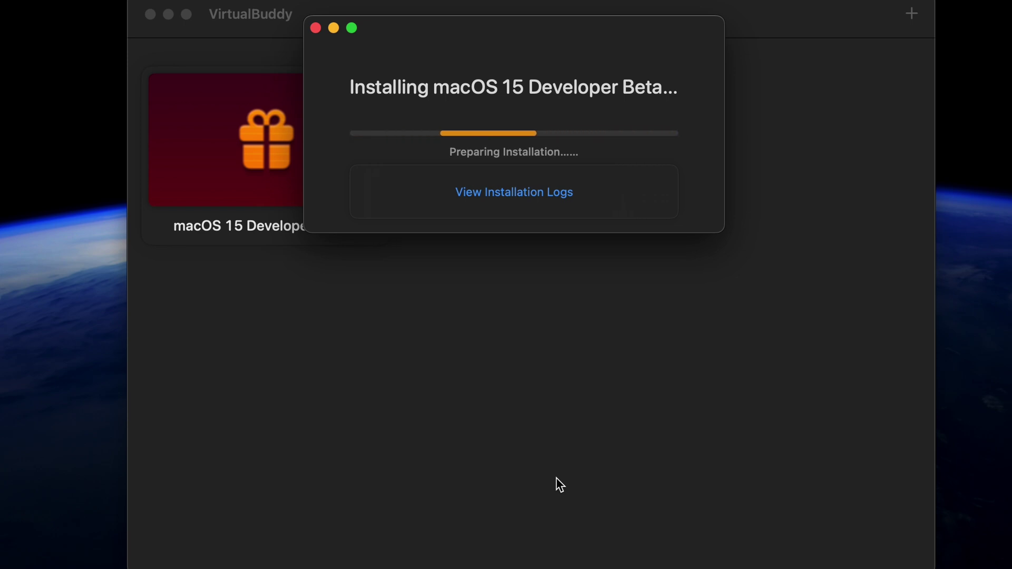
# - Show the installation logs in an enlarged panel until the VM reports it is ready
pyautogui.click(547, 194)
pyautogui.moveTo(601, 235); pyautogui.dragTo(605, 525)
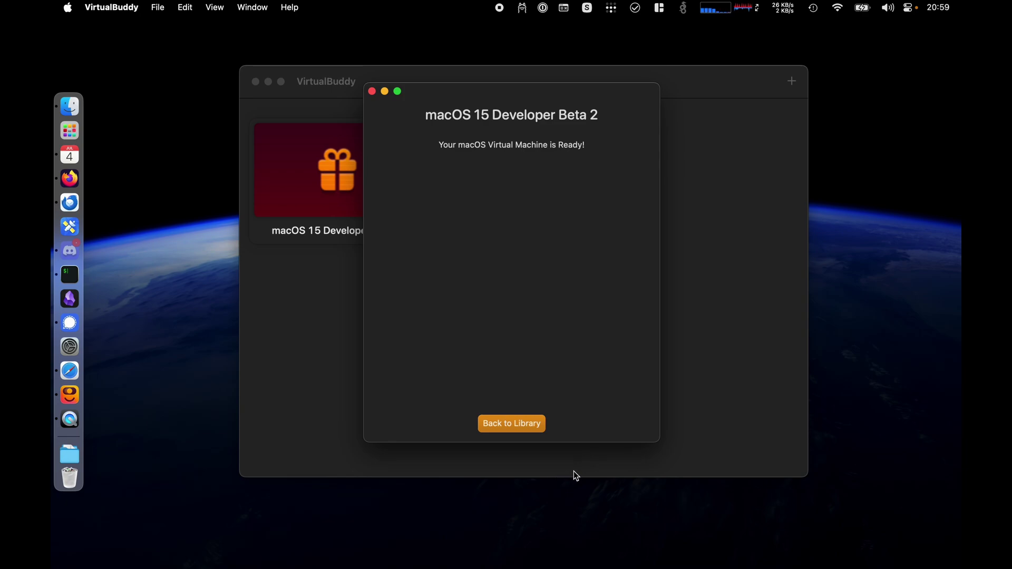
# - Return to the library and start the macOS 15 Developer Beta 2 VM
pyautogui.click(514, 428)
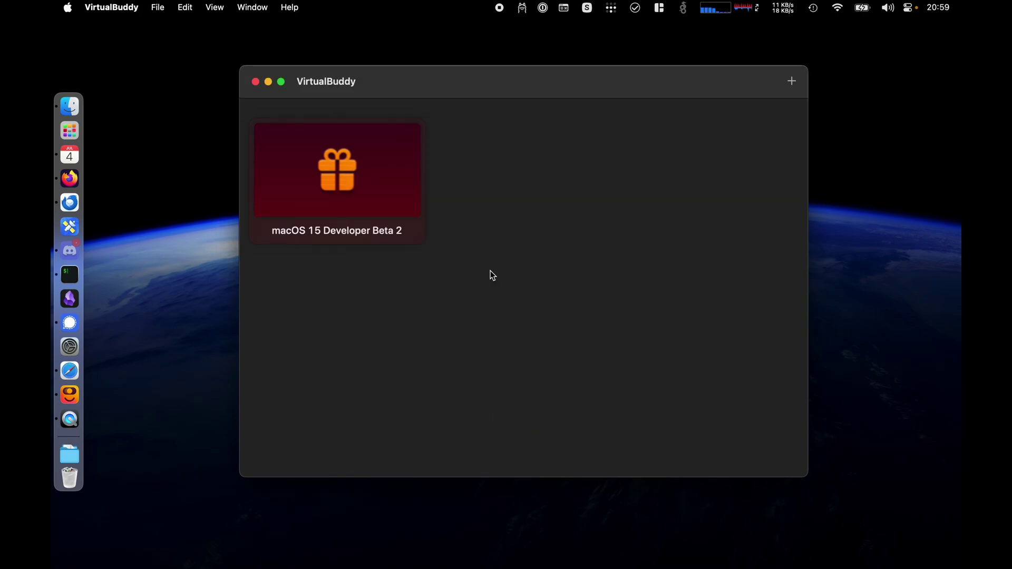
pyautogui.doubleClick(349, 191)
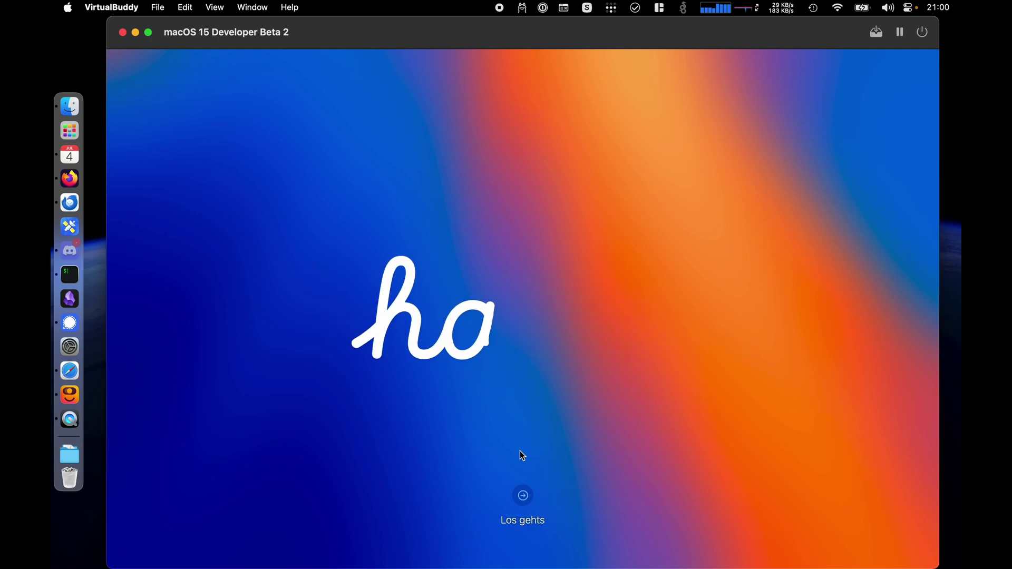
# - Start setup in English (UK) for the Netherlands, accept the defaults and skip data migration
pyautogui.click(523, 496)
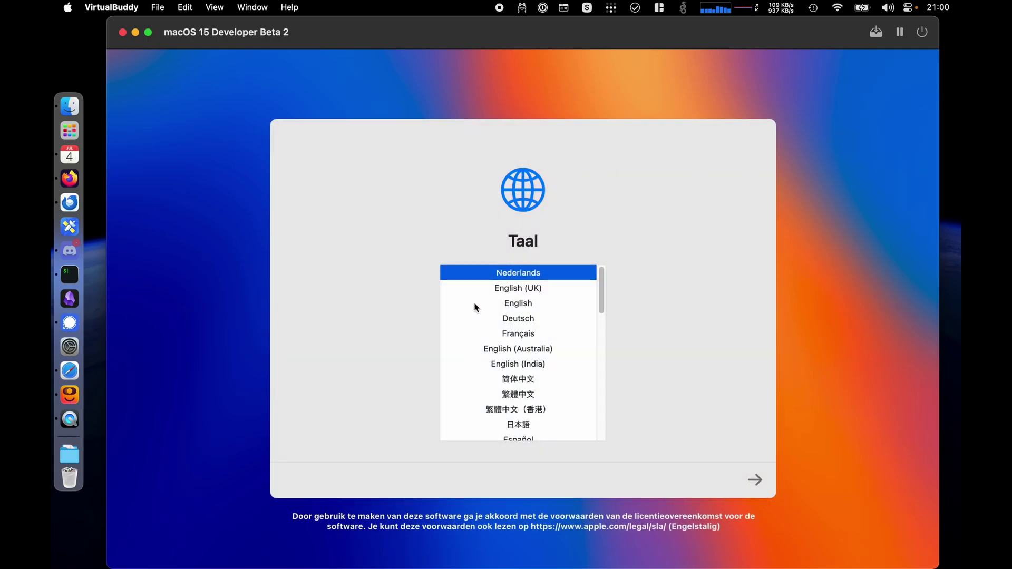
pyautogui.click(507, 288)
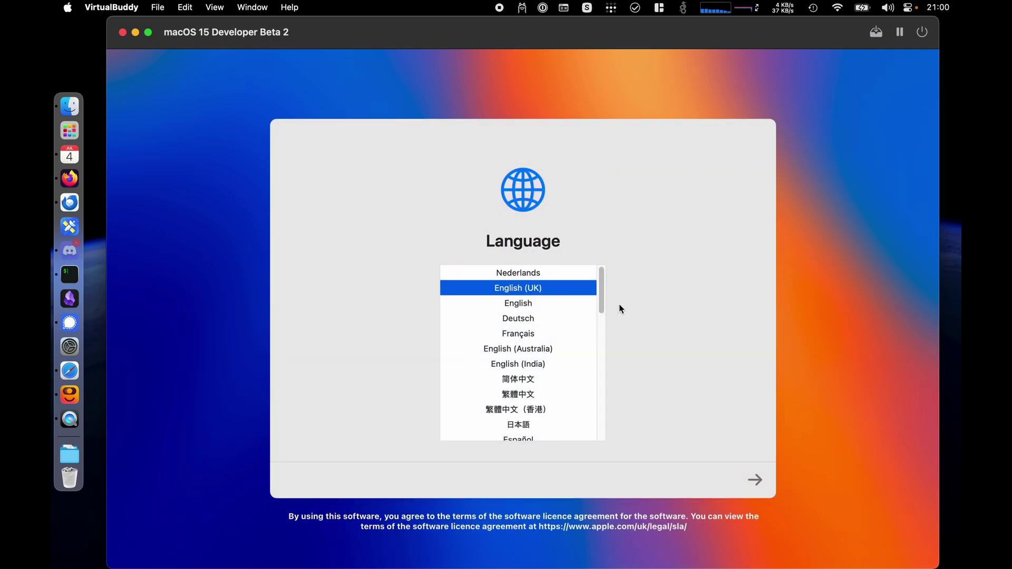
pyautogui.click(755, 481)
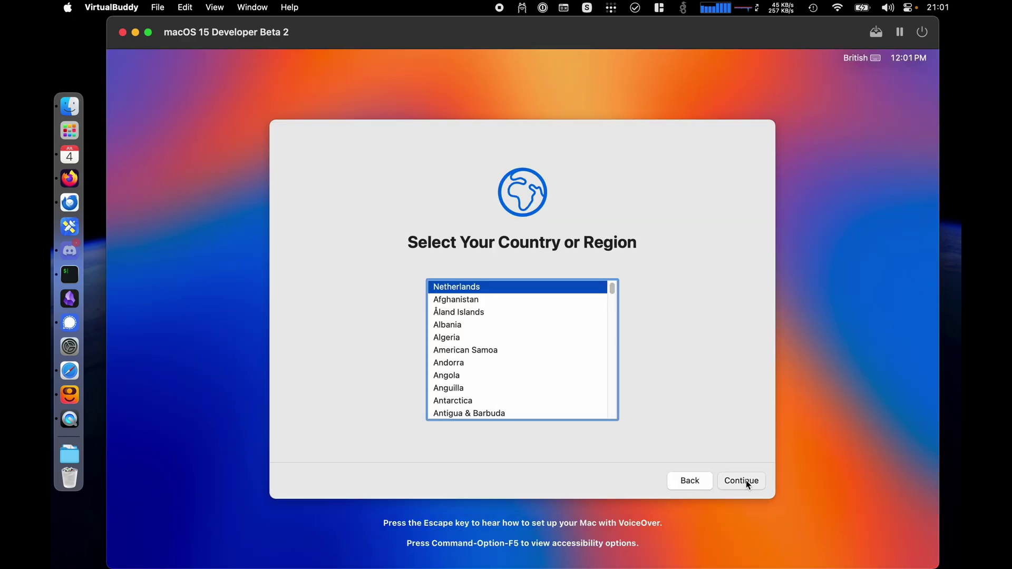
pyautogui.click(749, 484)
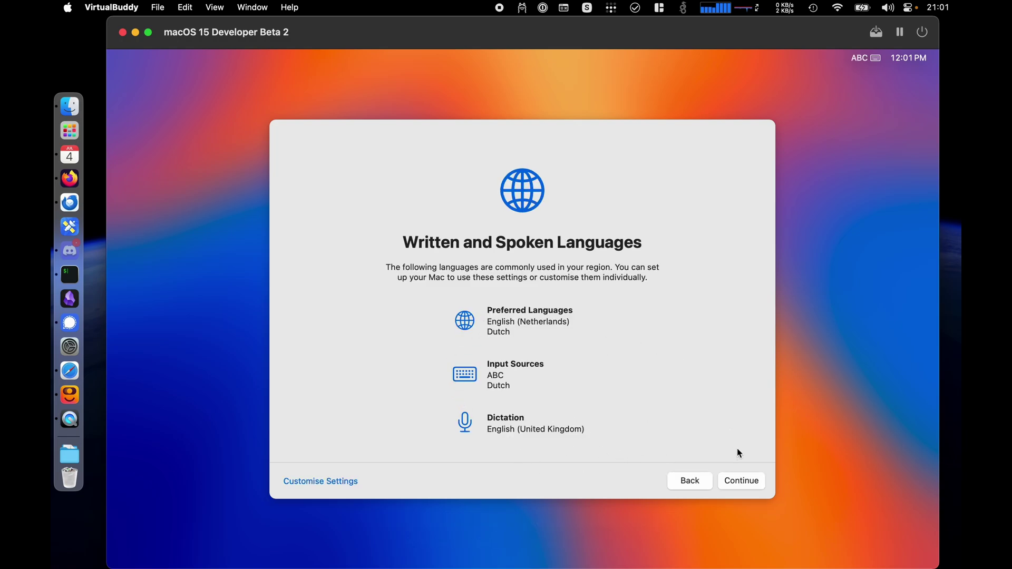
pyautogui.click(730, 482)
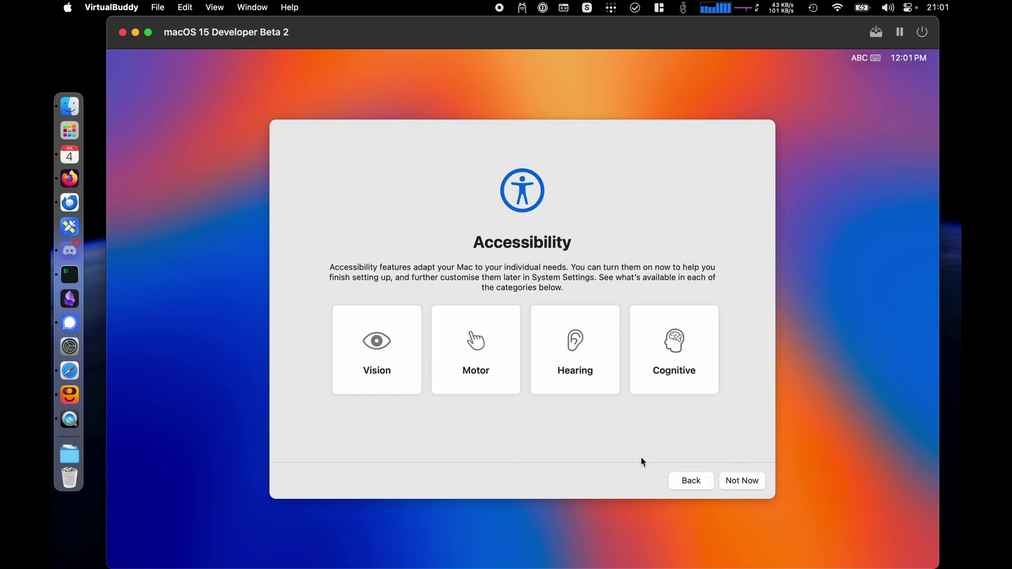
pyautogui.click(729, 482)
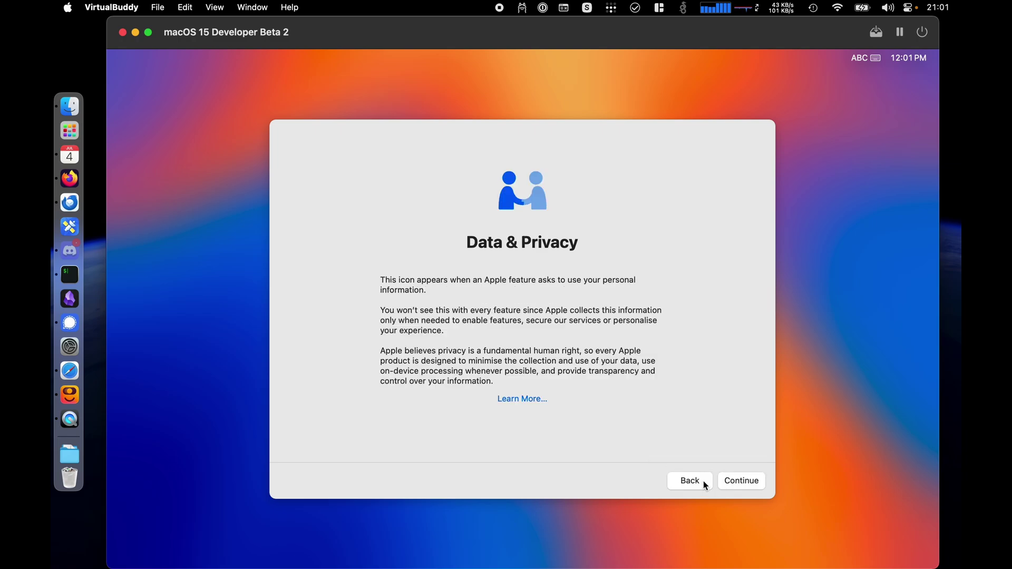
pyautogui.click(742, 482)
pyautogui.click(308, 486)
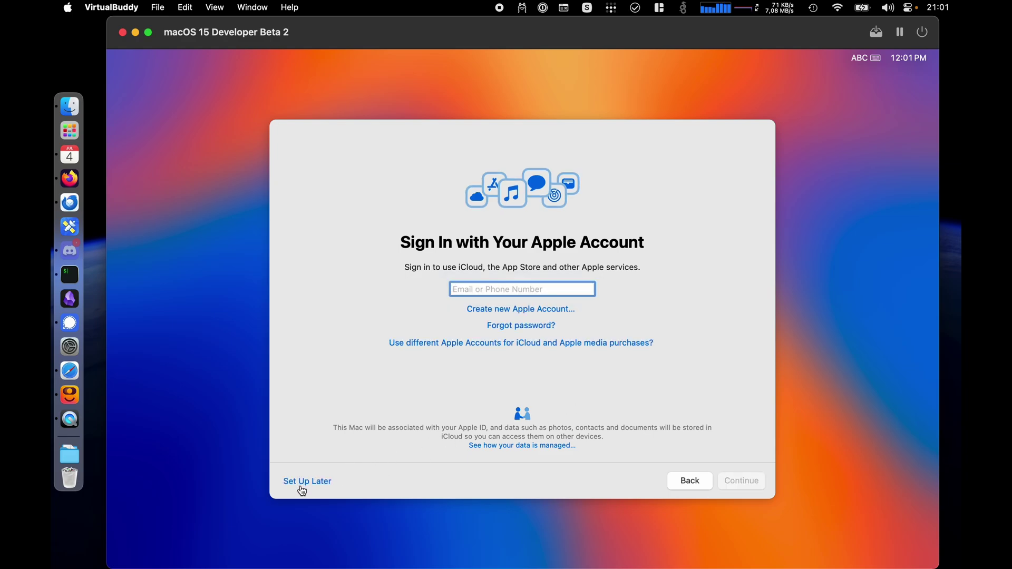
# - Skip Apple Account sign-in and agree to the licence terms
pyautogui.click(299, 482)
pyautogui.click(549, 372)
pyautogui.click(734, 482)
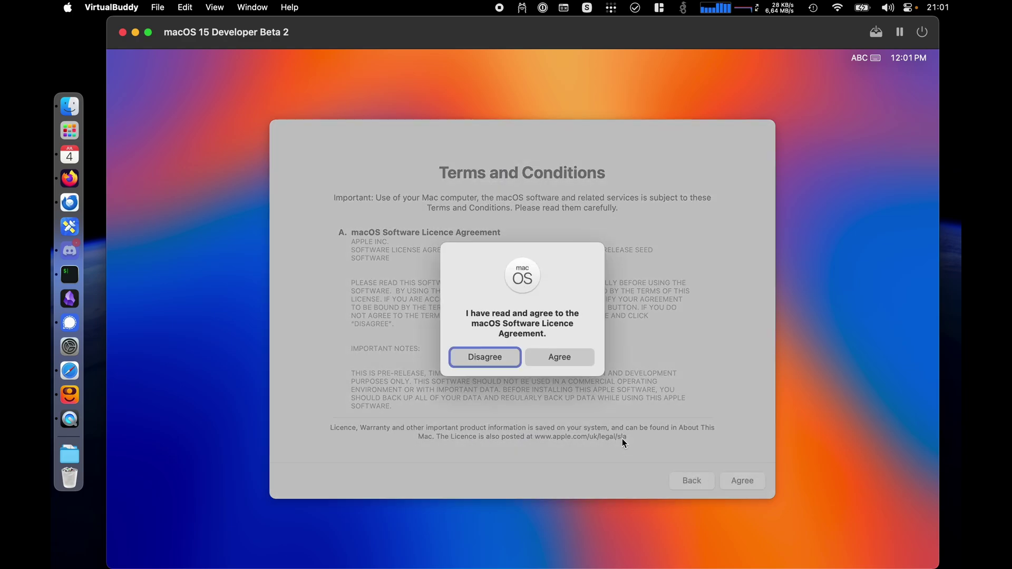
pyautogui.click(543, 364)
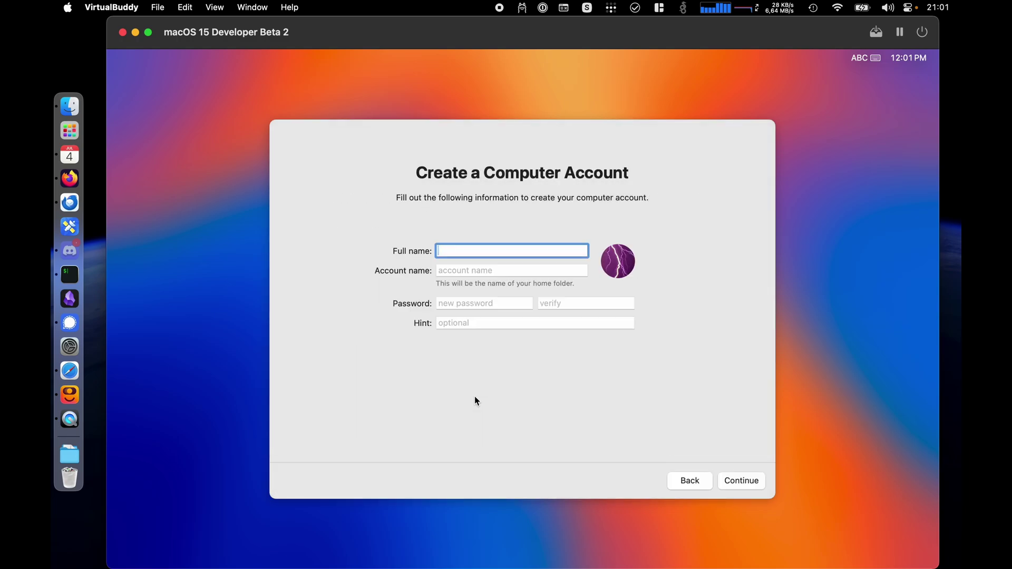
# - Create the local account with full name and account name 'admin' plus a verified password
pyautogui.write('admin')
pyautogui.press('Tab')
pyautogui.write('admin')
pyautogui.press('Tab')
pyautogui.write('admin')
pyautogui.press('Tab')
pyautogui.write('admin')
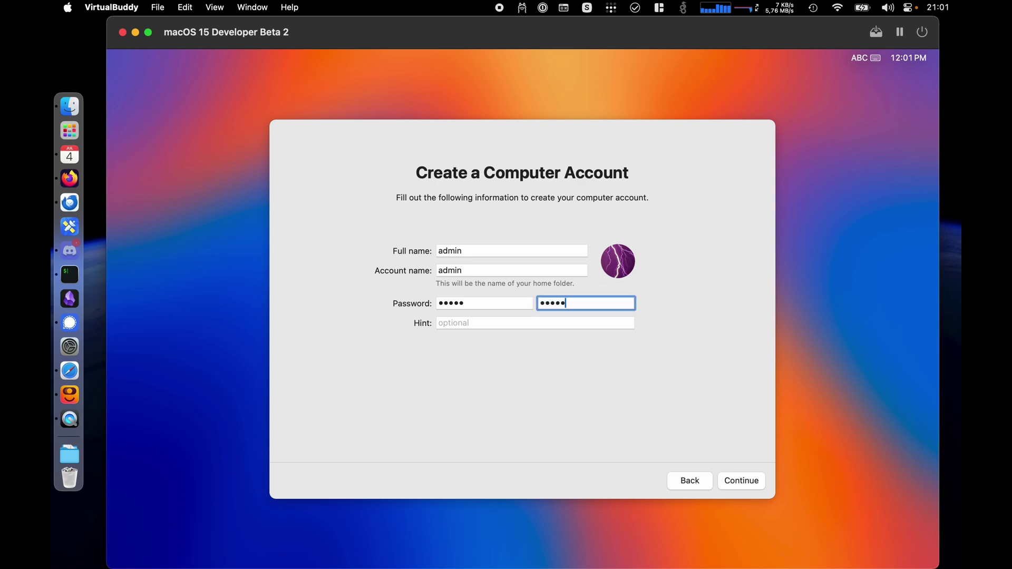
pyautogui.click(733, 481)
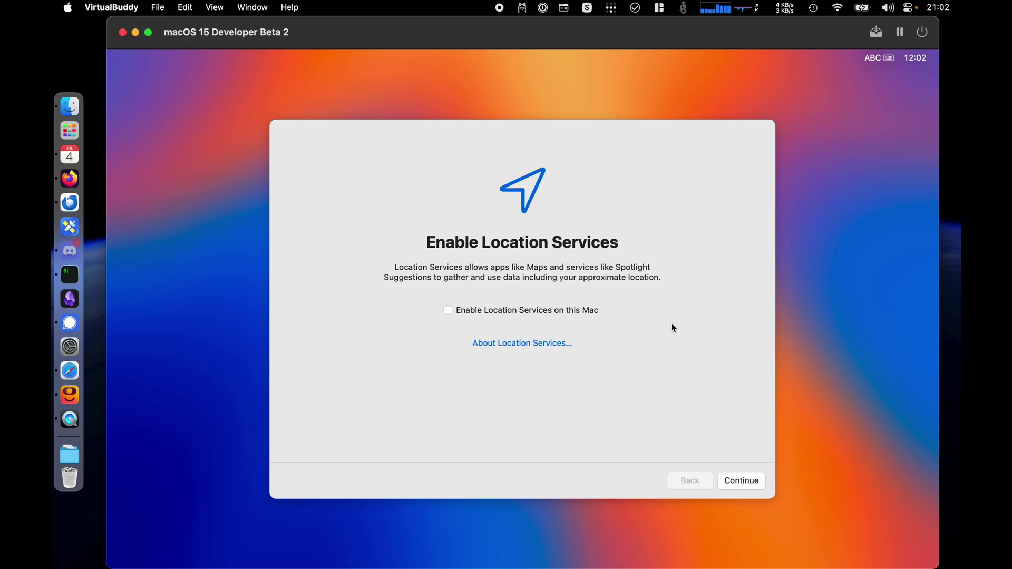
# - Decline Location Services and set Amsterdam as the closest city for the time zone
pyautogui.click(751, 481)
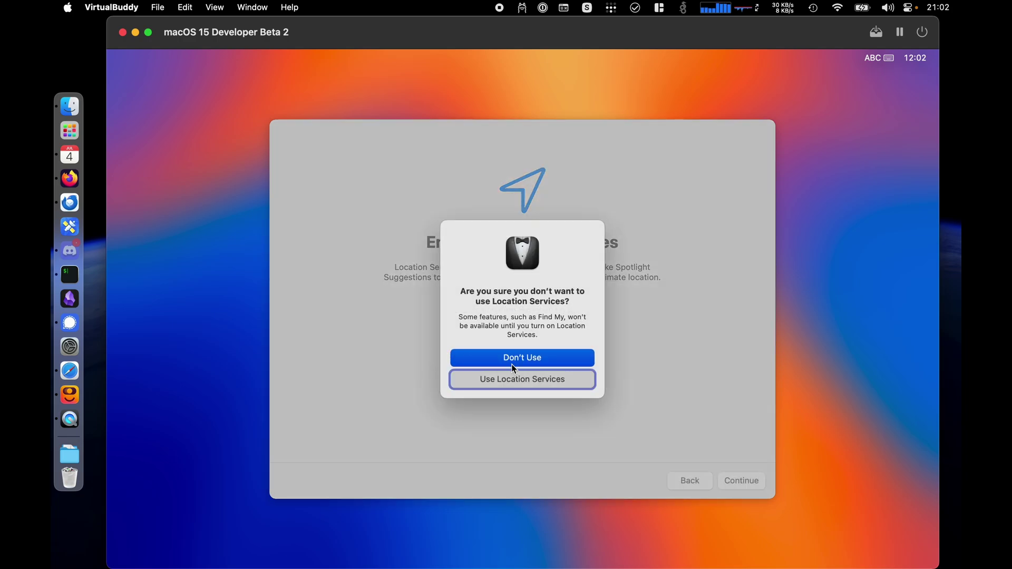
pyautogui.click(517, 362)
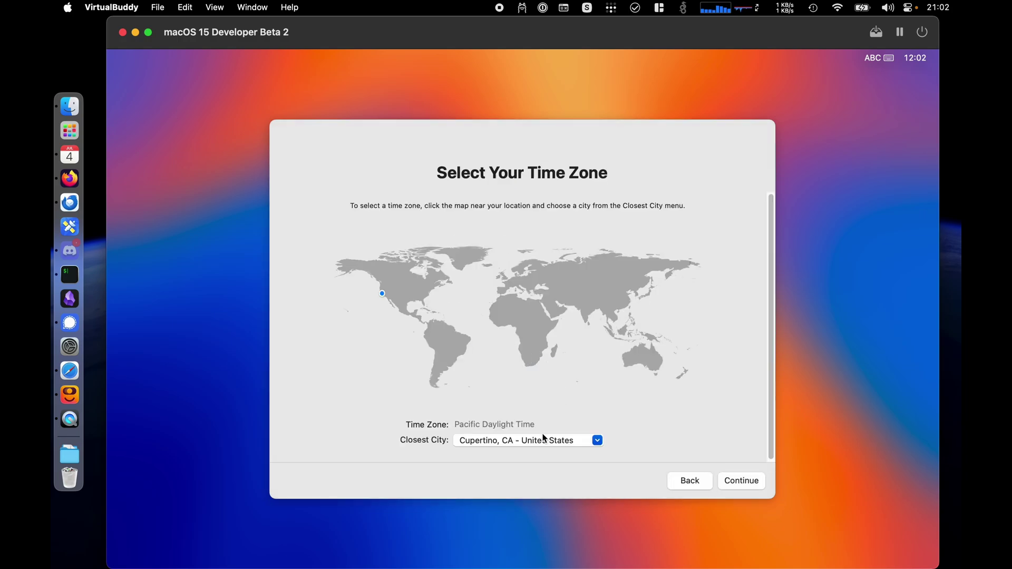
pyautogui.click(481, 442)
pyautogui.press('super+a')
pyautogui.write('Amsterdam')
pyautogui.click(742, 482)
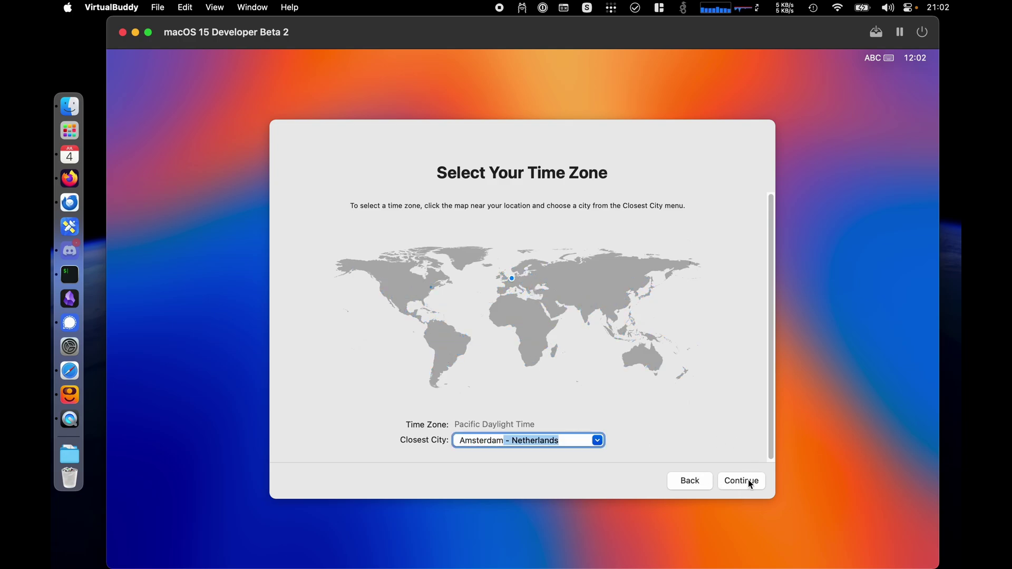
pyautogui.click(742, 481)
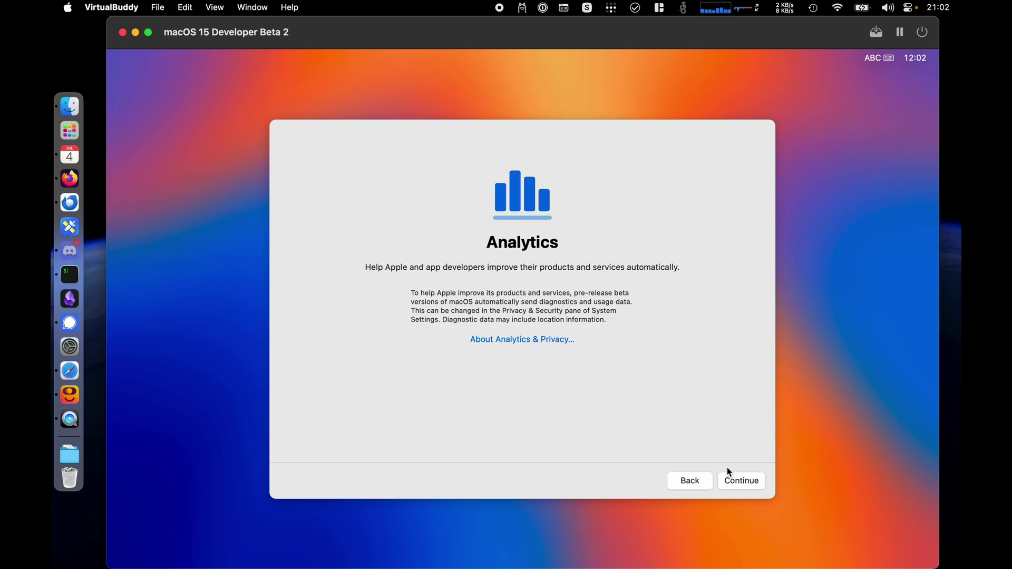
# - Pass Analytics, defer Screen Time, turn off Ask Siri, keep the default look, and reach the desktop
pyautogui.click(742, 480)
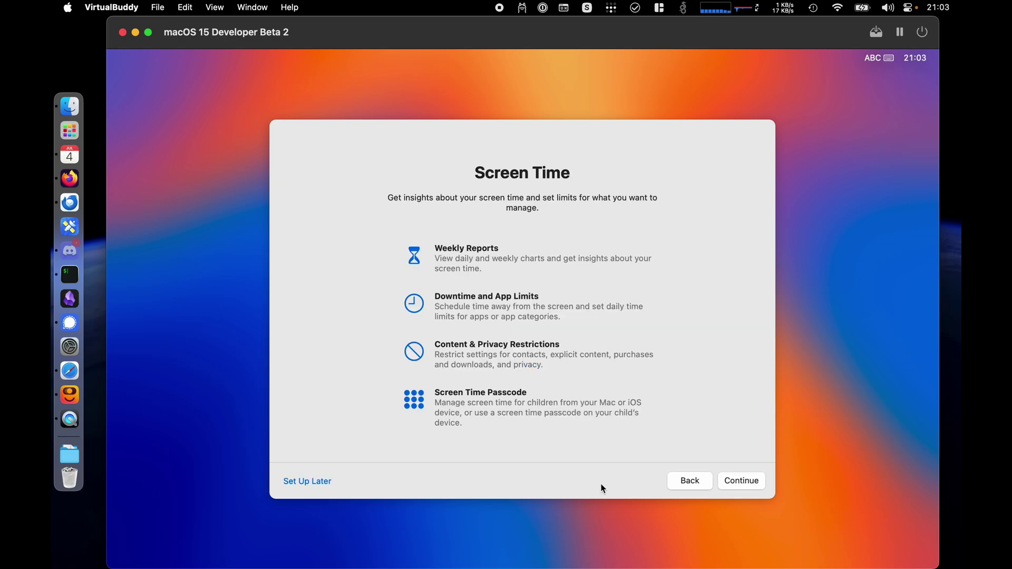
pyautogui.click(308, 482)
pyautogui.click(543, 313)
pyautogui.click(734, 480)
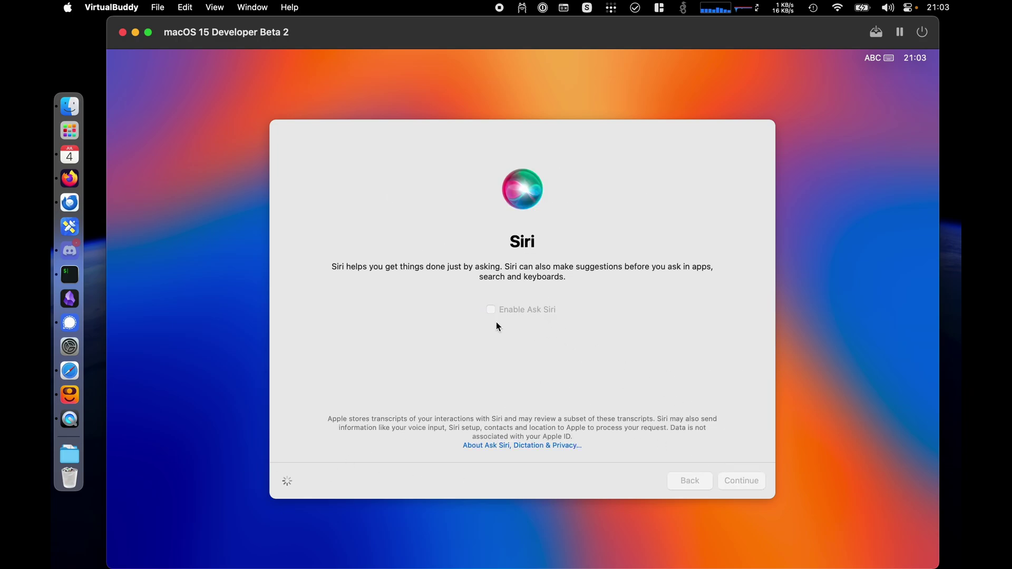
pyautogui.click(742, 481)
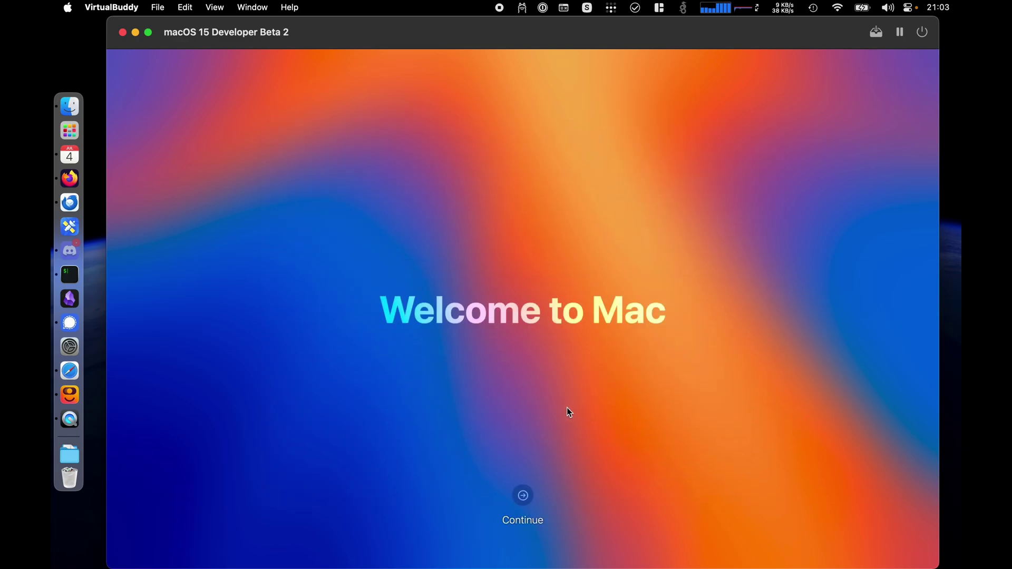
pyautogui.click(527, 495)
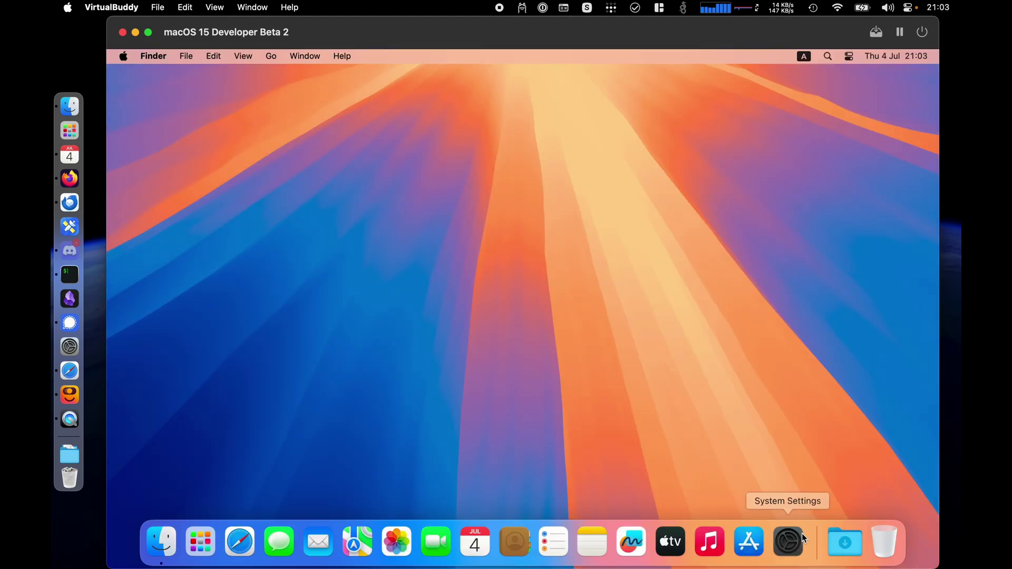
pyautogui.click(789, 542)
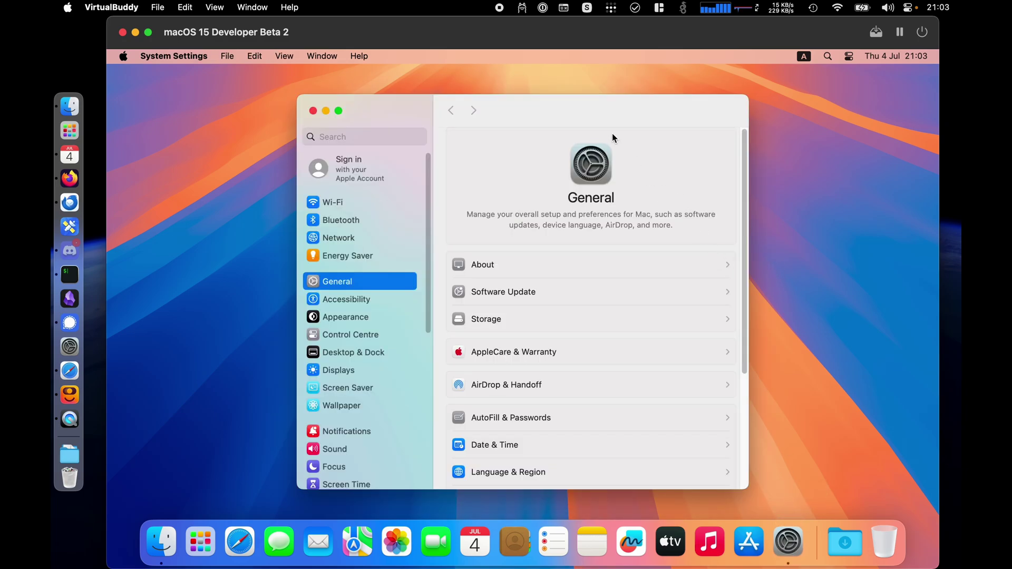
pyautogui.moveTo(612, 134); pyautogui.dragTo(960, 144)
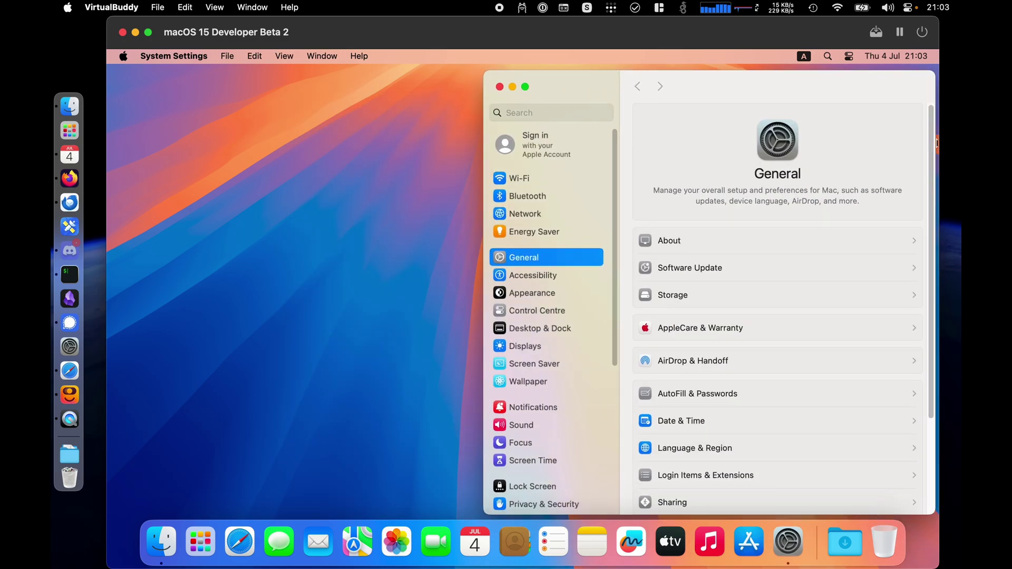
pyautogui.moveTo(781, 95); pyautogui.dragTo(75, 145)
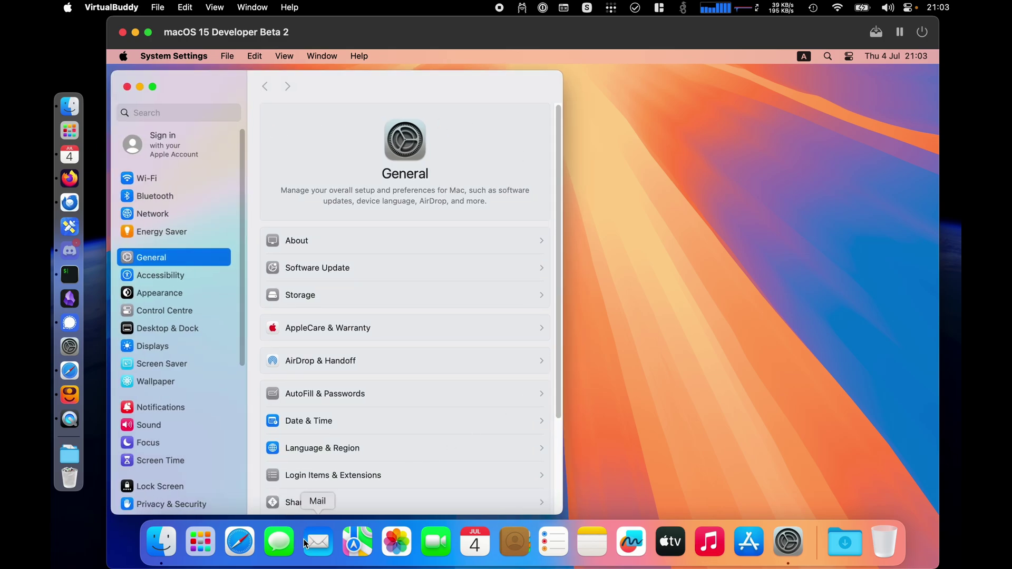
pyautogui.click(304, 539)
pyautogui.click(235, 537)
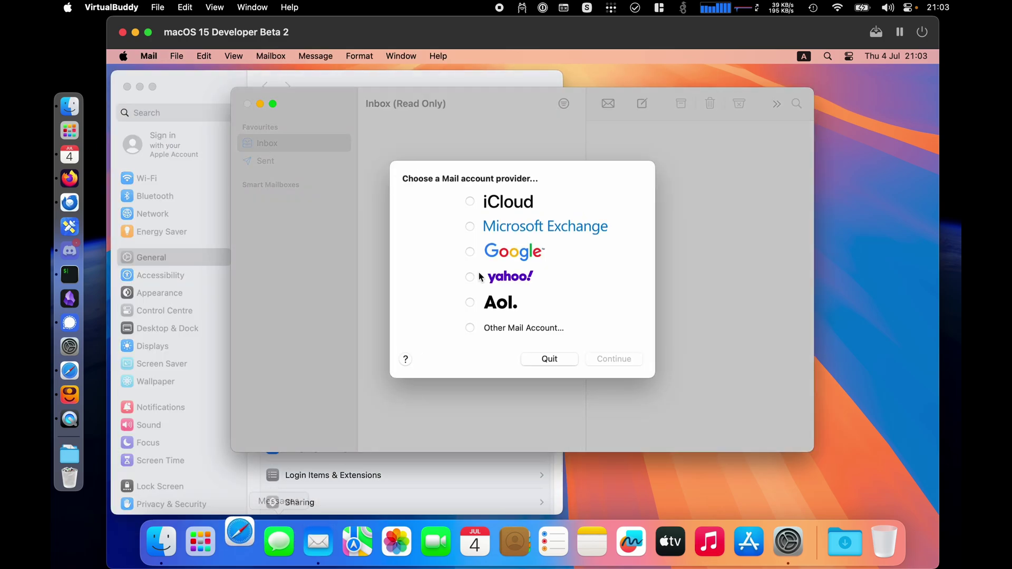
pyautogui.click(549, 357)
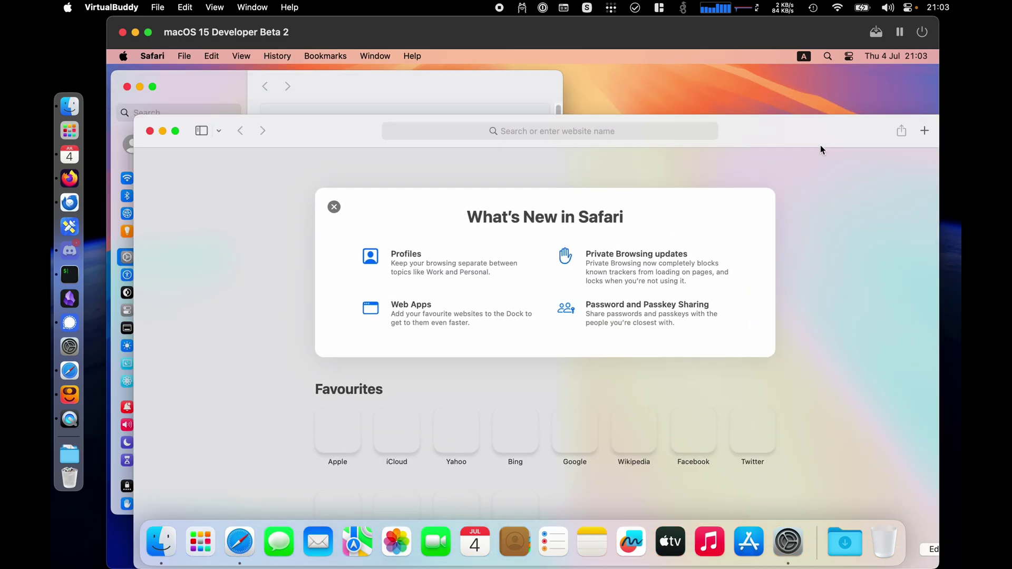
pyautogui.moveTo(820, 144); pyautogui.dragTo(941, 134)
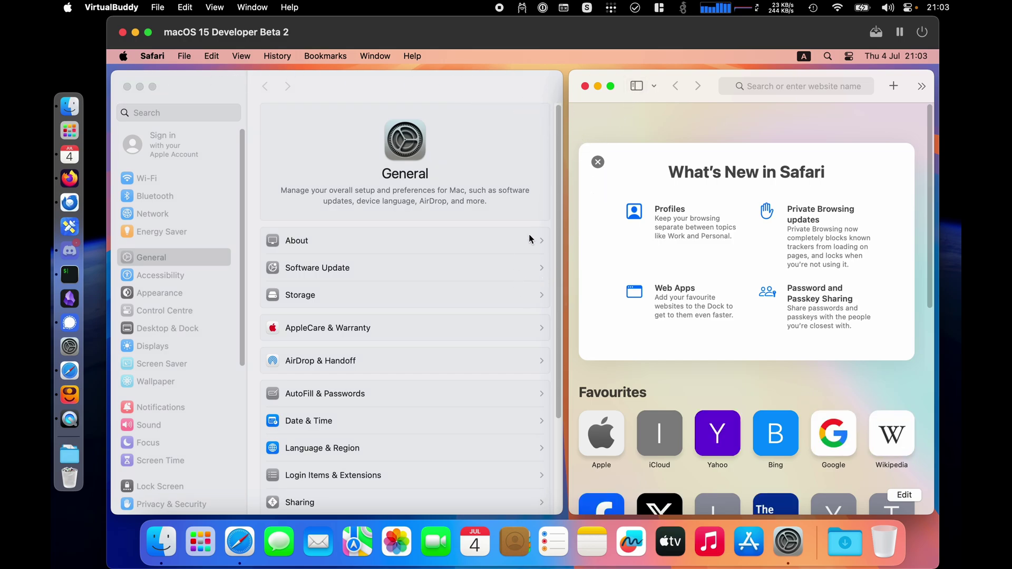
pyautogui.click(479, 209)
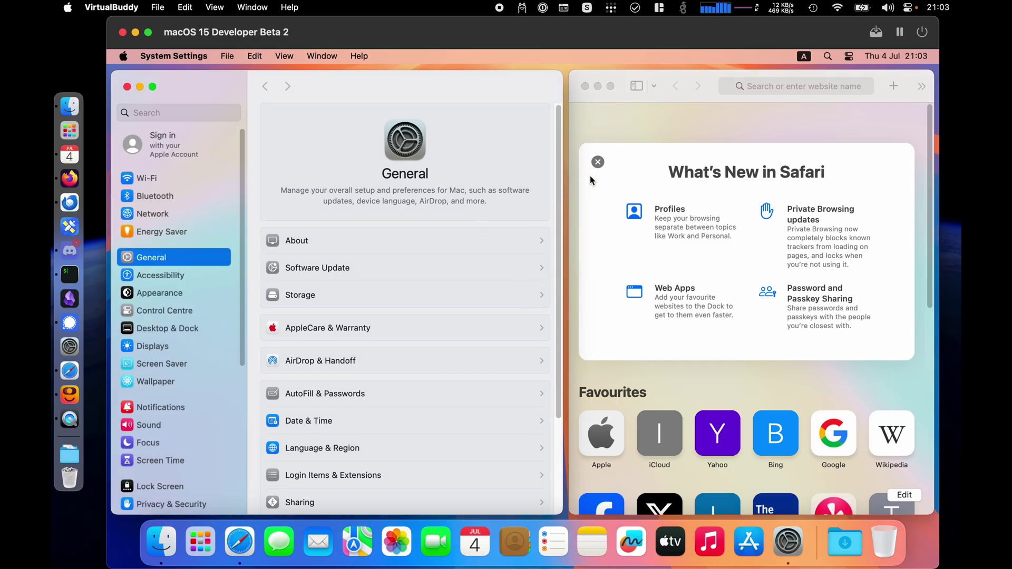
pyautogui.click(586, 87)
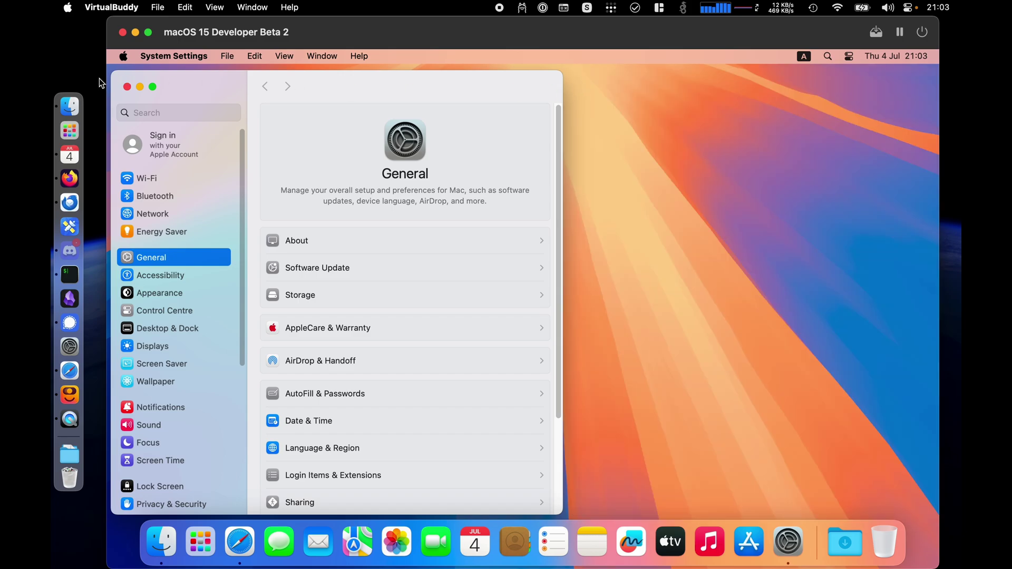
# - Close System Settings, launch VirtualBuddyGuest from the Guest disk, then close the Finder window
pyautogui.click(127, 87)
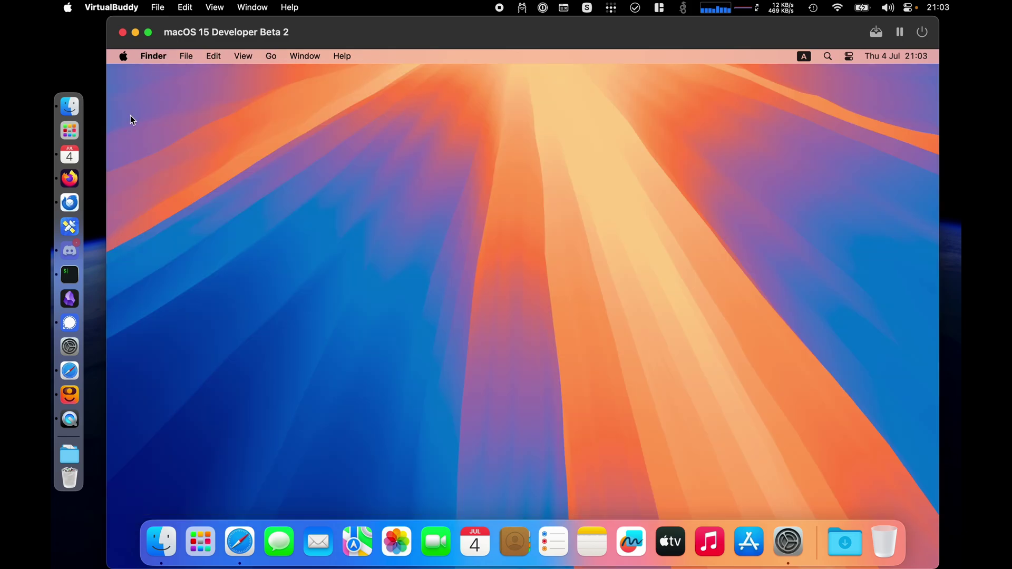
pyautogui.click(160, 538)
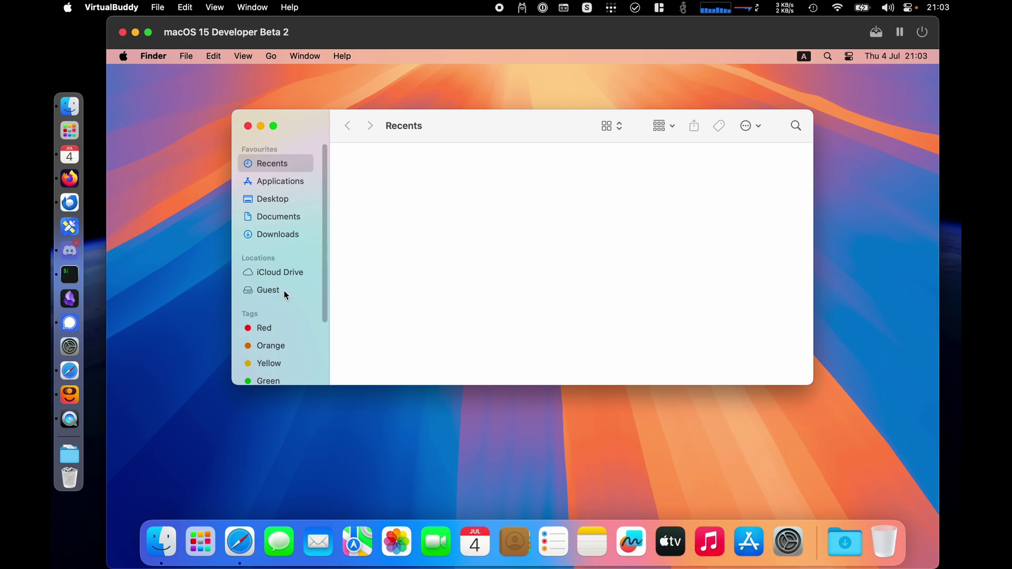
pyautogui.click(252, 290)
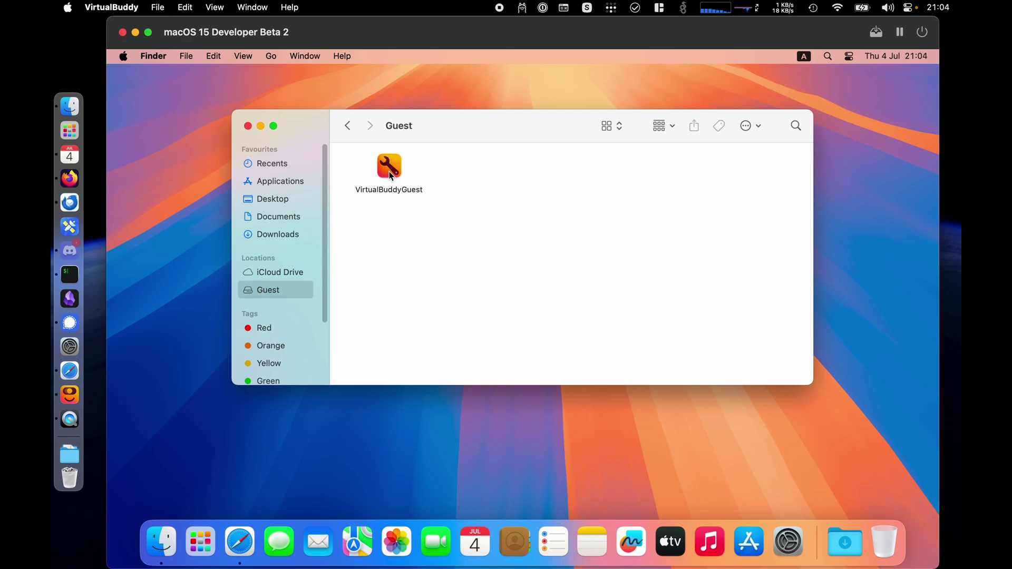
pyautogui.doubleClick(390, 174)
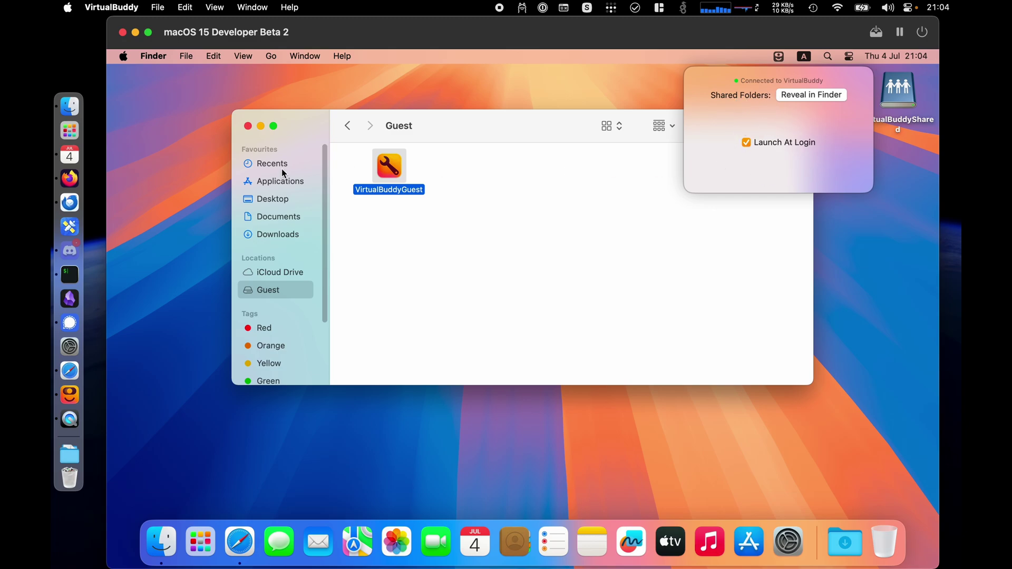
pyautogui.click(248, 126)
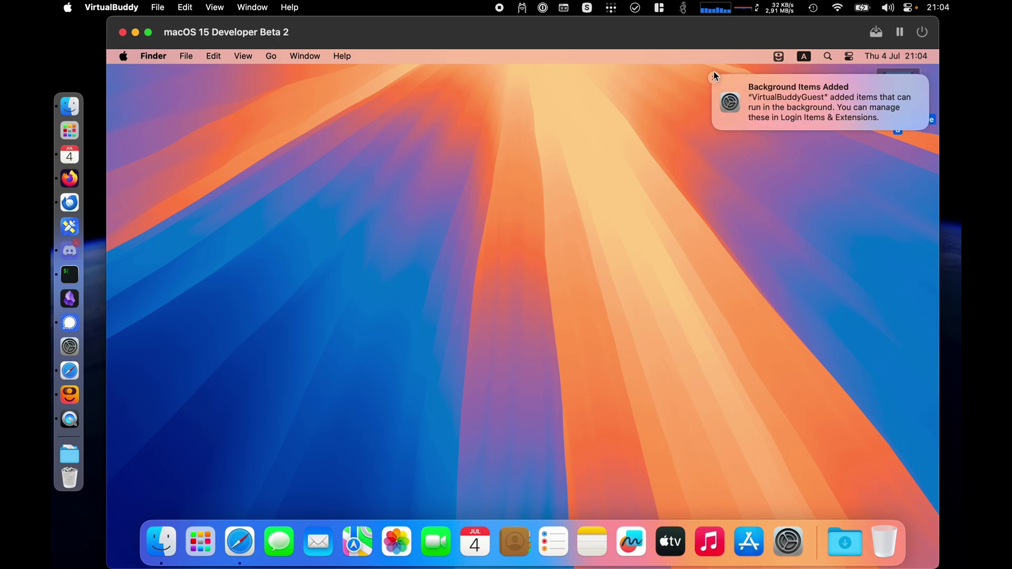
# - Dismiss the Background Items notice and open the Desktop folder in VirtualBuddyShared
pyautogui.click(713, 77)
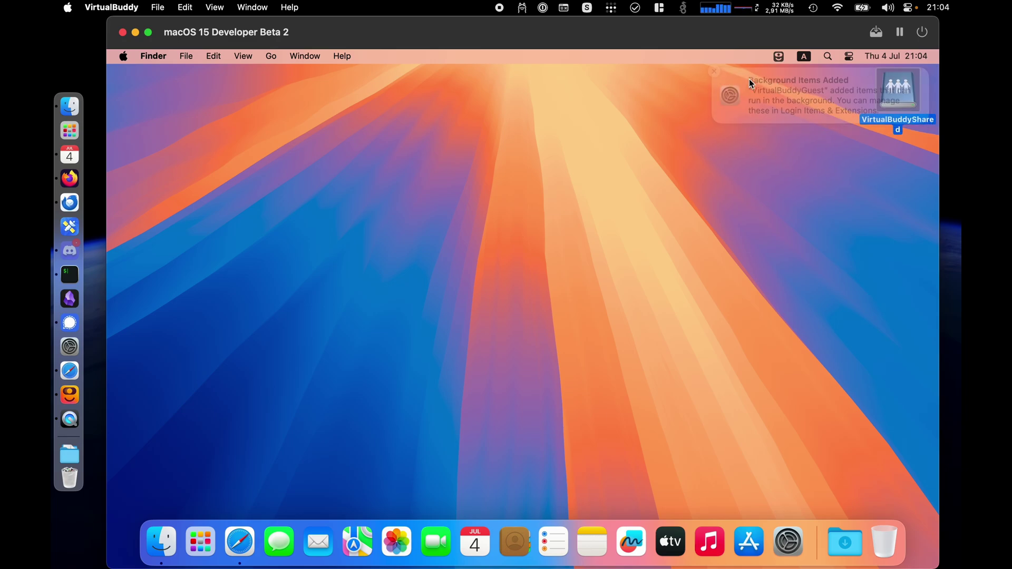
pyautogui.doubleClick(907, 87)
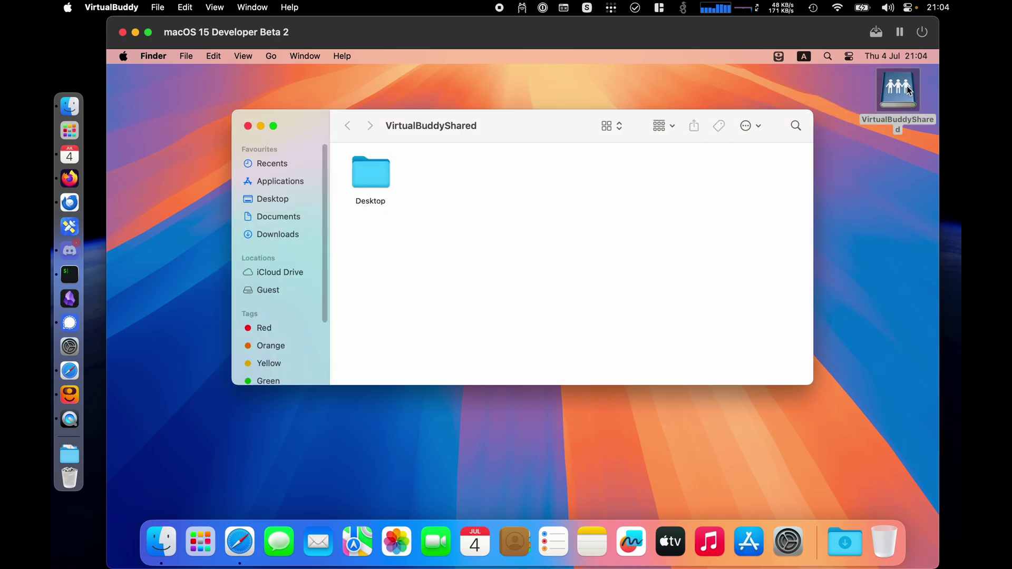
pyautogui.doubleClick(375, 182)
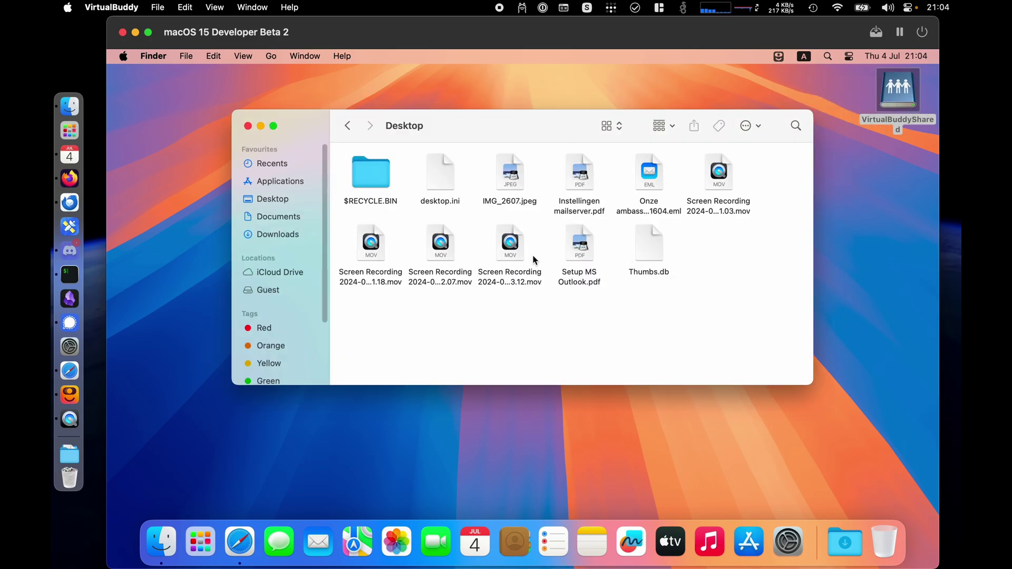
# - Try to Quick Look and open IMG_2607.jpeg, dismissing the Preview error
pyautogui.click(514, 202)
pyautogui.press('space')
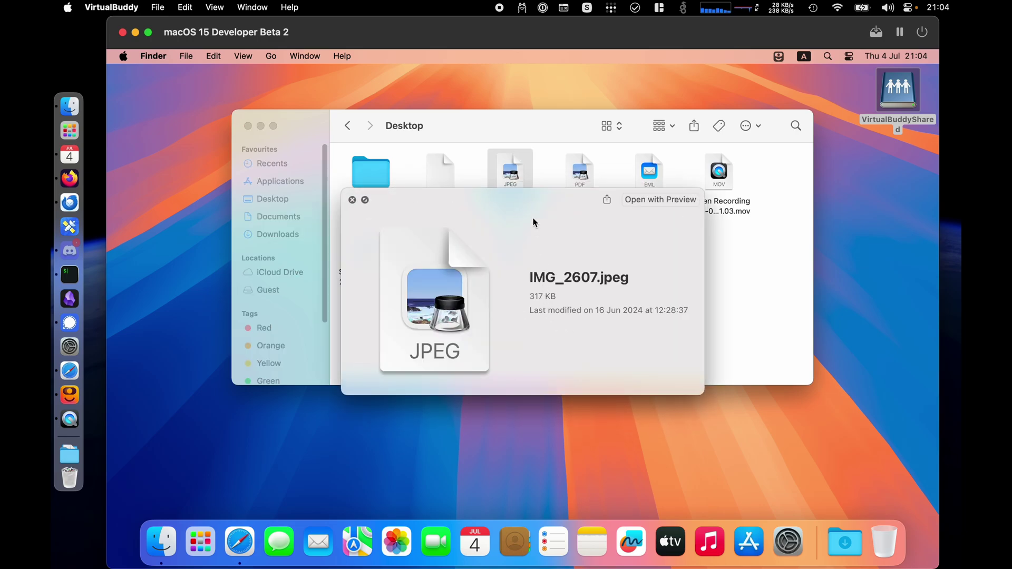
pyautogui.press('space')
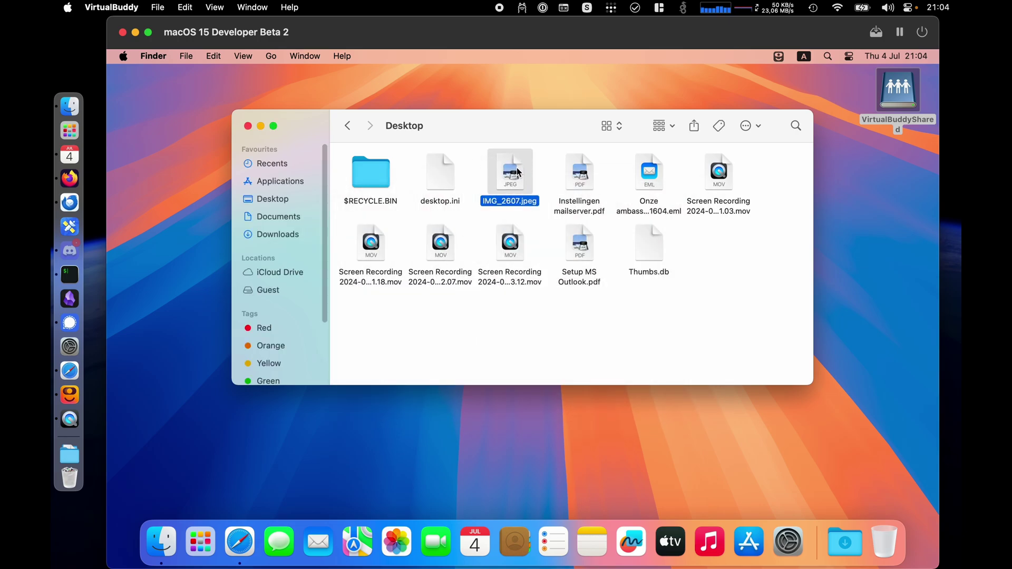
pyautogui.doubleClick(519, 172)
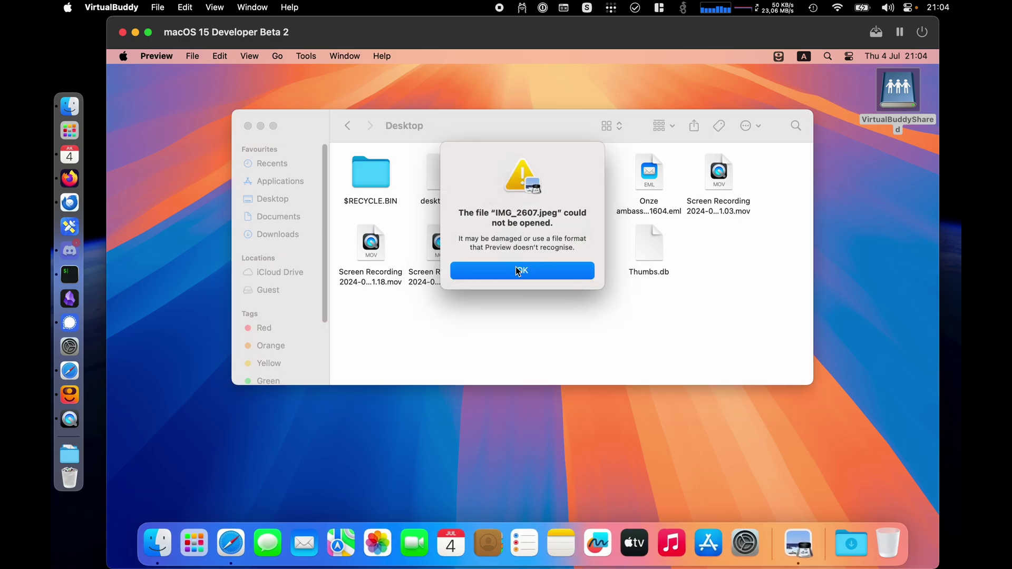
pyautogui.click(519, 271)
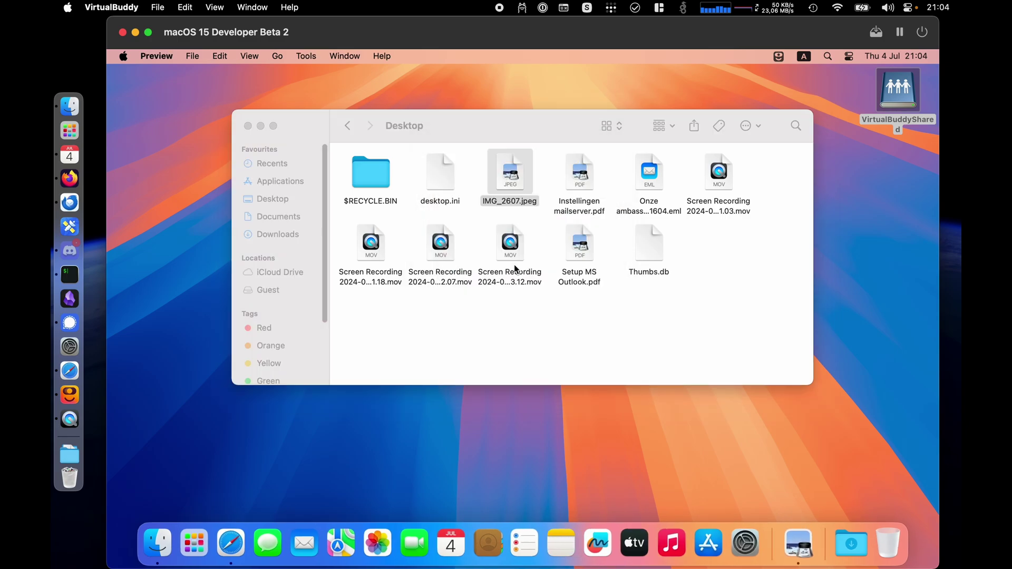
# - On the host, download IMG_2607.jpeg from iCloud in the Desktop folder
pyautogui.click(70, 108)
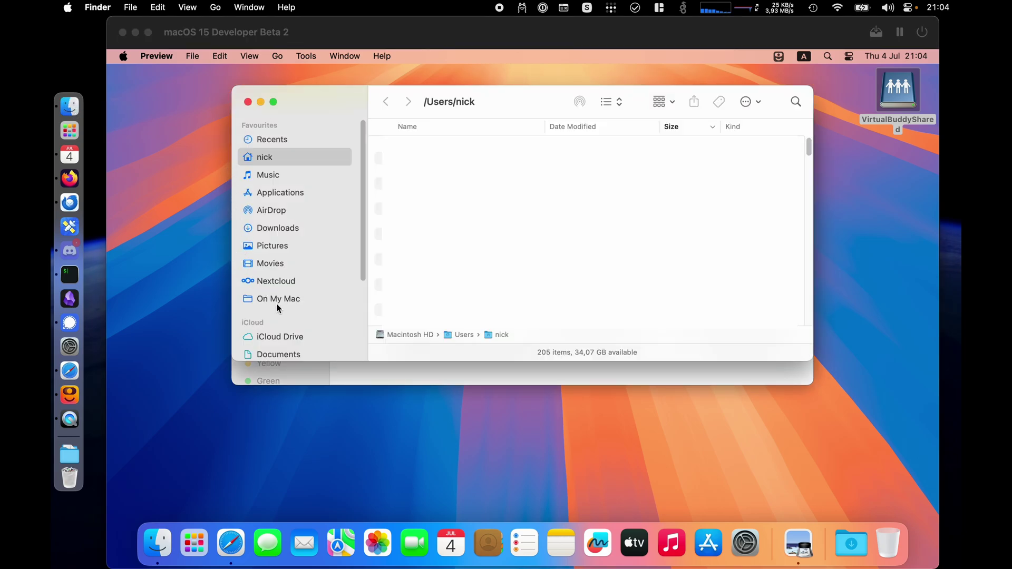
pyautogui.scroll(-3, 267, 354)
pyautogui.click(272, 297)
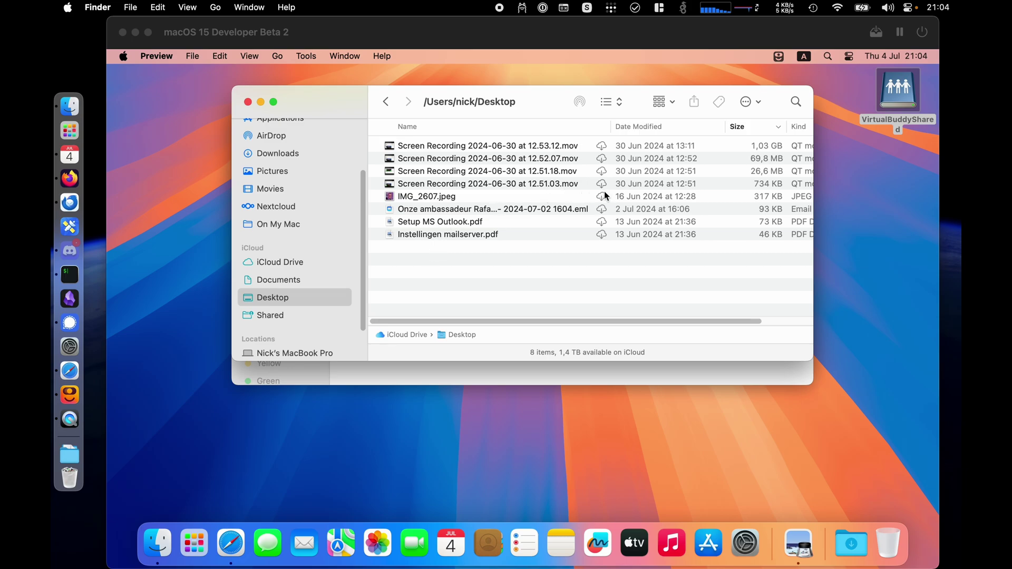
pyautogui.click(562, 199)
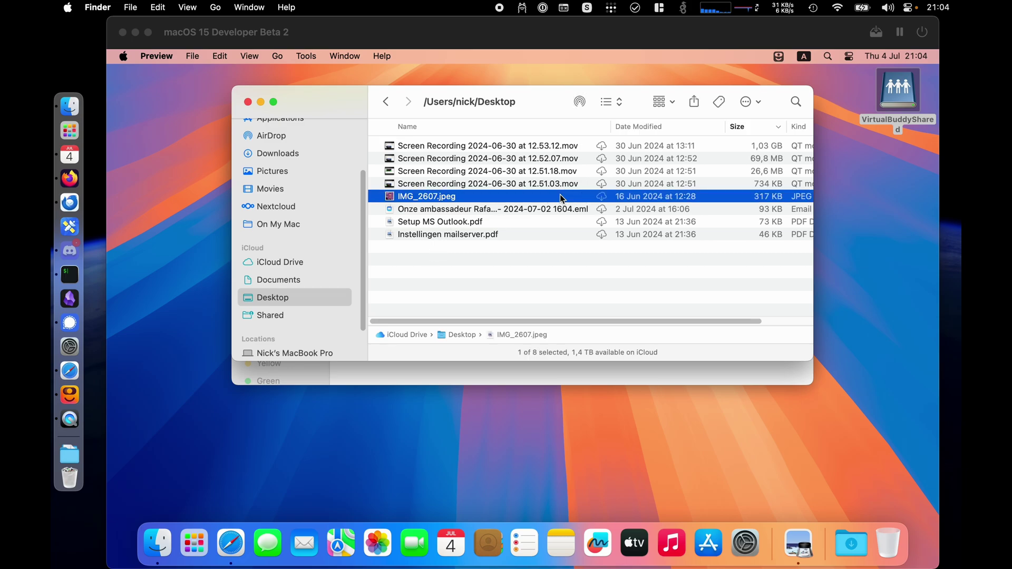
pyautogui.click(601, 197)
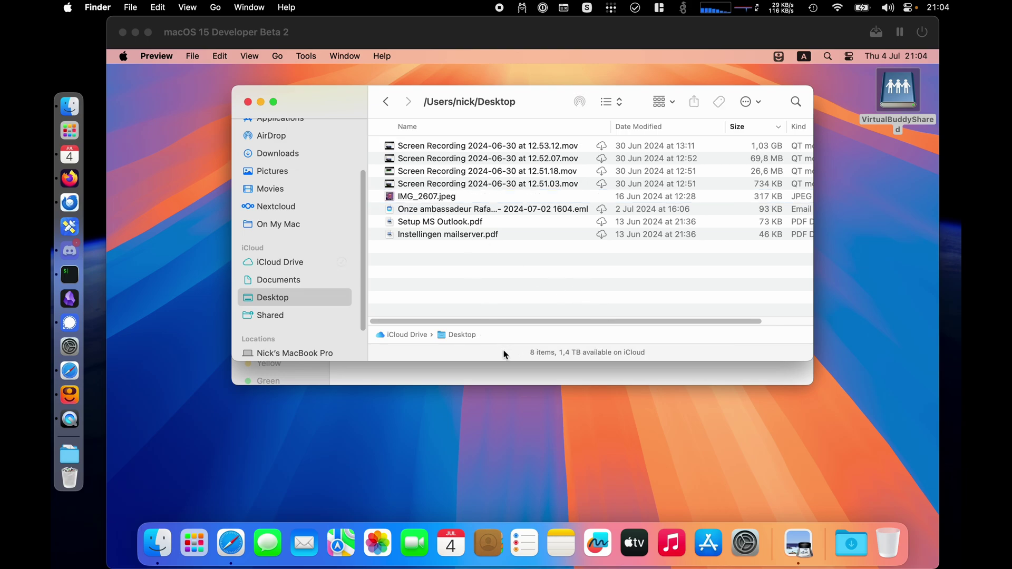
# - In the guest, Quick Look IMG_2607.jpeg from the shared Desktop folder successfully
pyautogui.click(501, 382)
pyautogui.click(510, 316)
pyautogui.click(510, 174)
pyautogui.press('space')
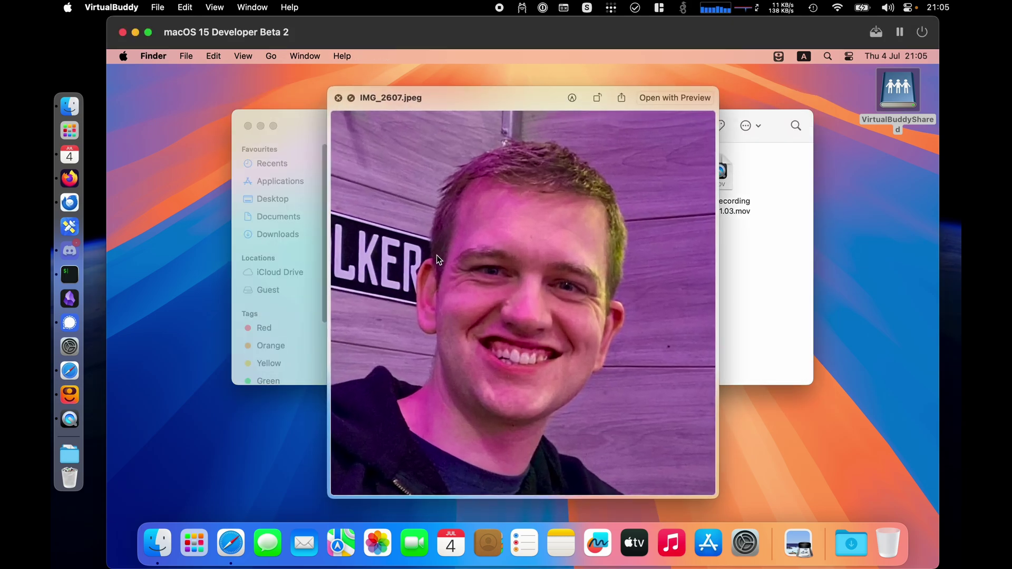
pyautogui.press('space')
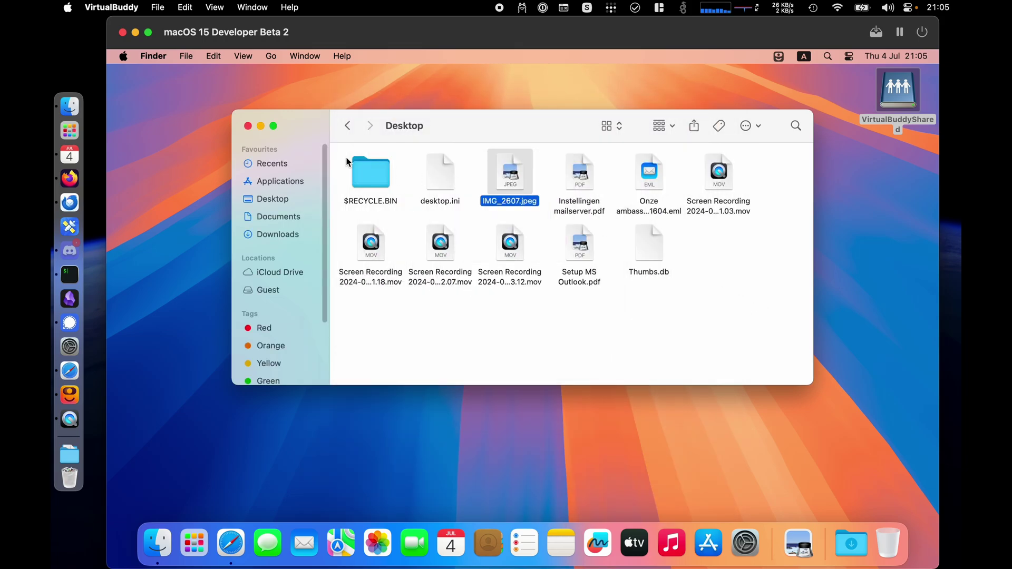
# - Close the guest Desktop window and host Finder, shrinking then enlarging the VM window
pyautogui.click(248, 126)
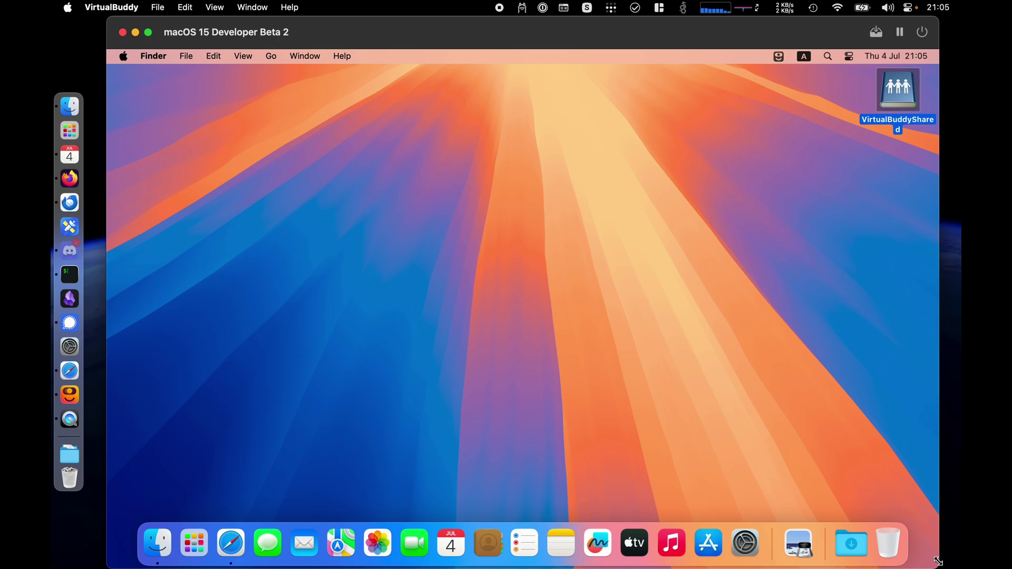
pyautogui.moveTo(936, 563); pyautogui.dragTo(701, 400)
pyautogui.click(744, 347)
pyautogui.press('super+w')
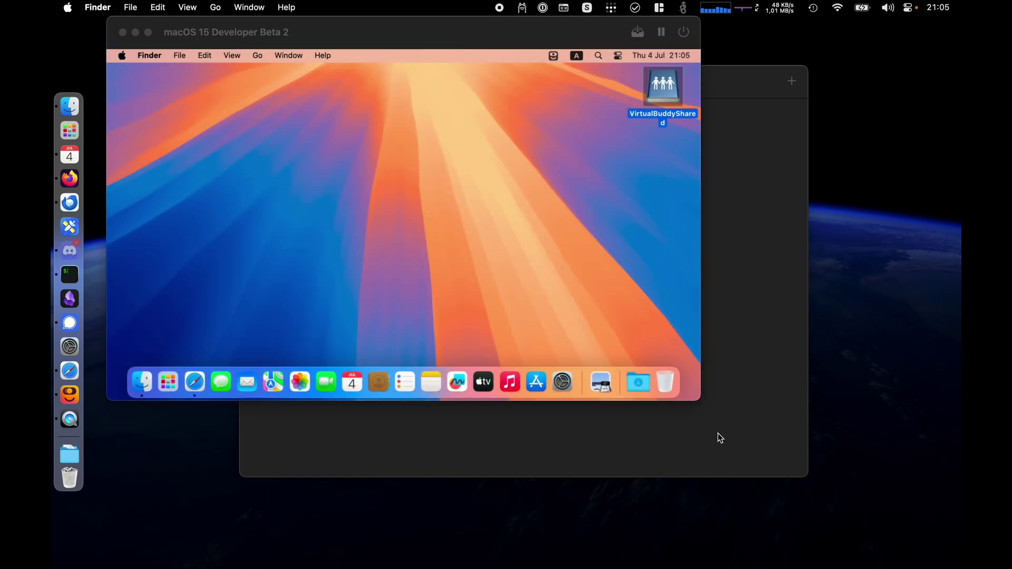
pyautogui.moveTo(698, 397); pyautogui.dragTo(961, 568)
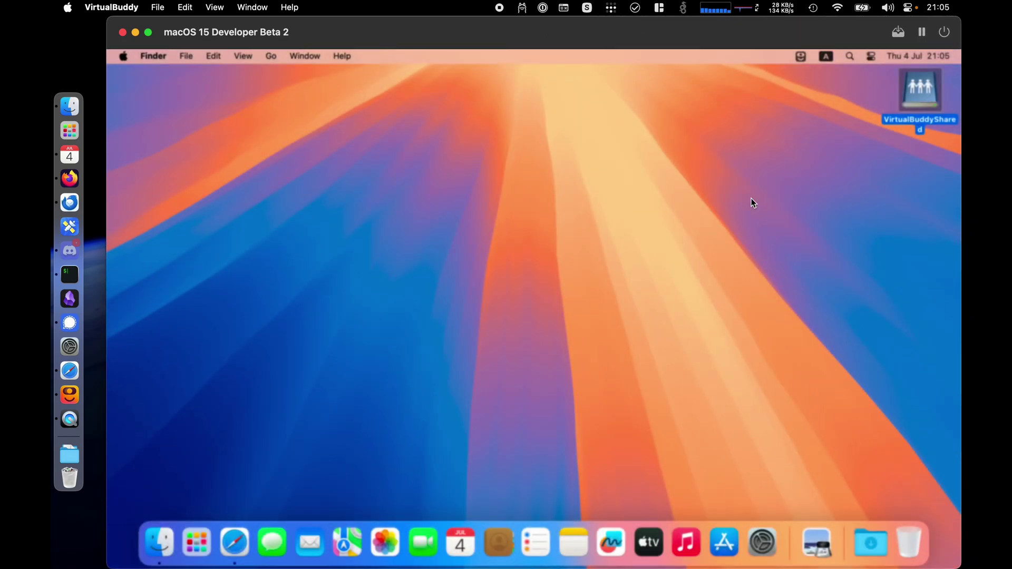
# - Open and close VirtualBuddy Settings and browse the app's menus
pyautogui.click(112, 7)
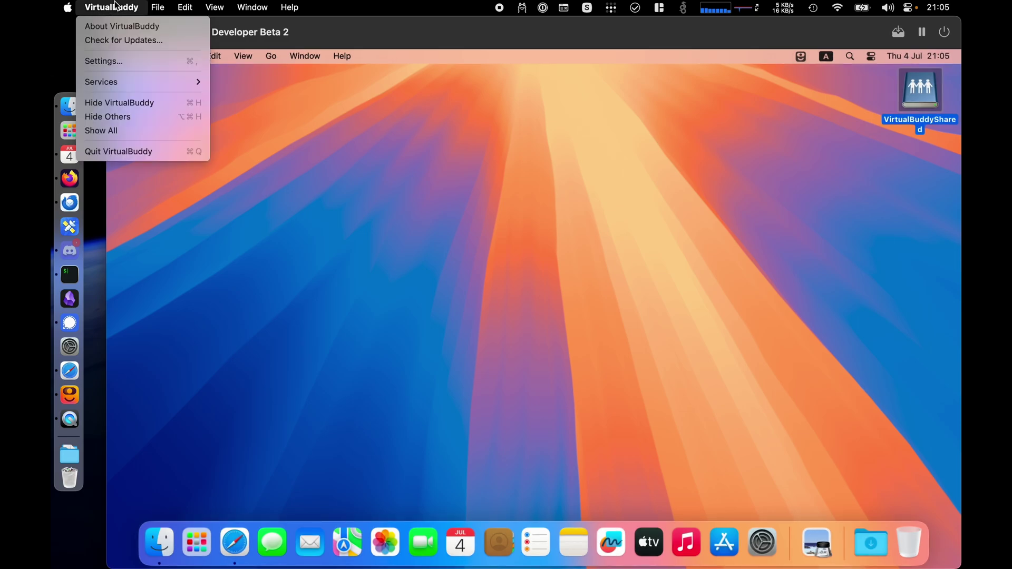
pyautogui.click(120, 62)
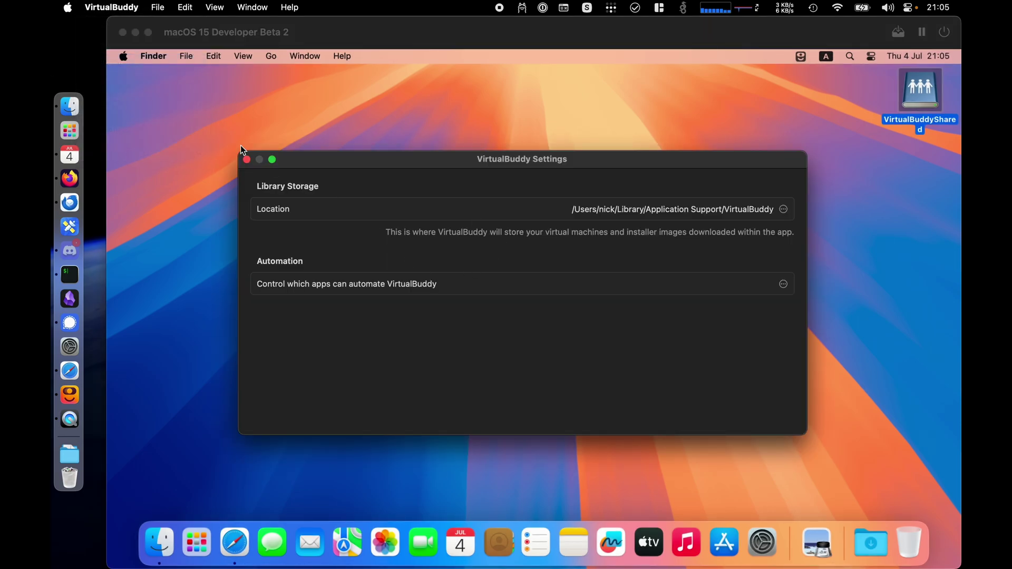
pyautogui.click(247, 161)
pyautogui.click(158, 7)
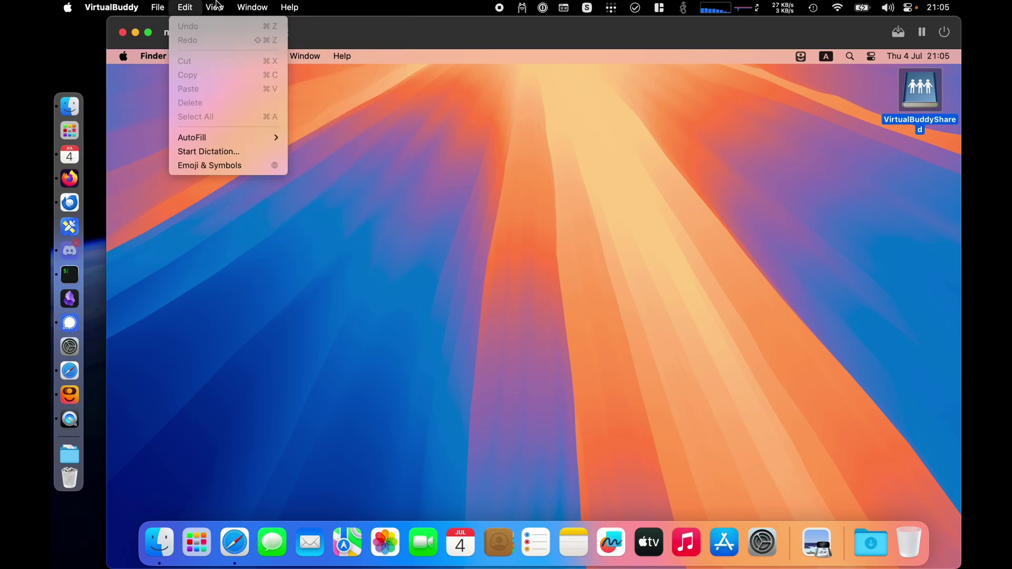
pyautogui.click(800, 26)
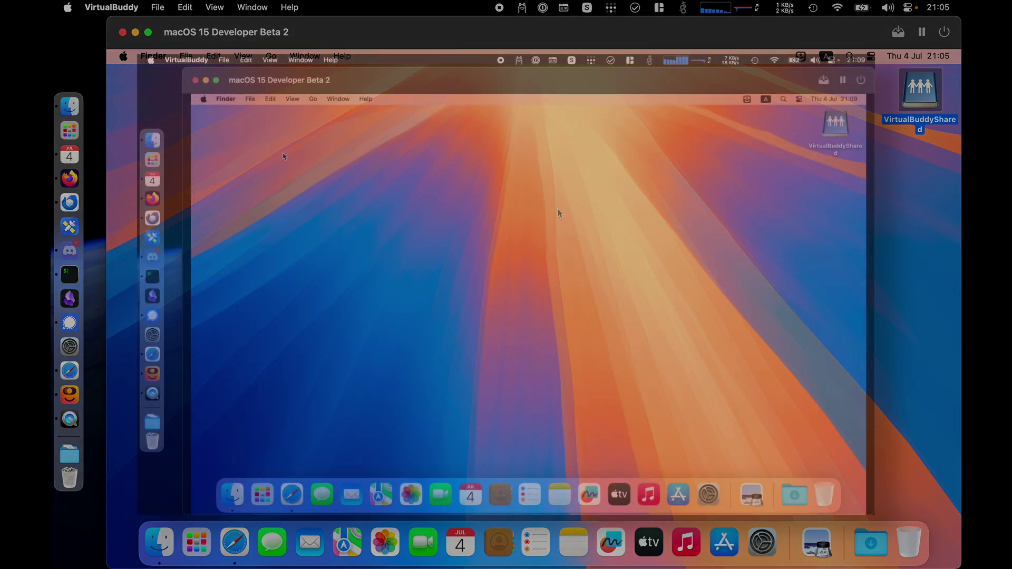
# - Shrink, reposition and re-enlarge the VM window so the guest display resizes
pyautogui.moveTo(183, 75); pyautogui.dragTo(501, 92)
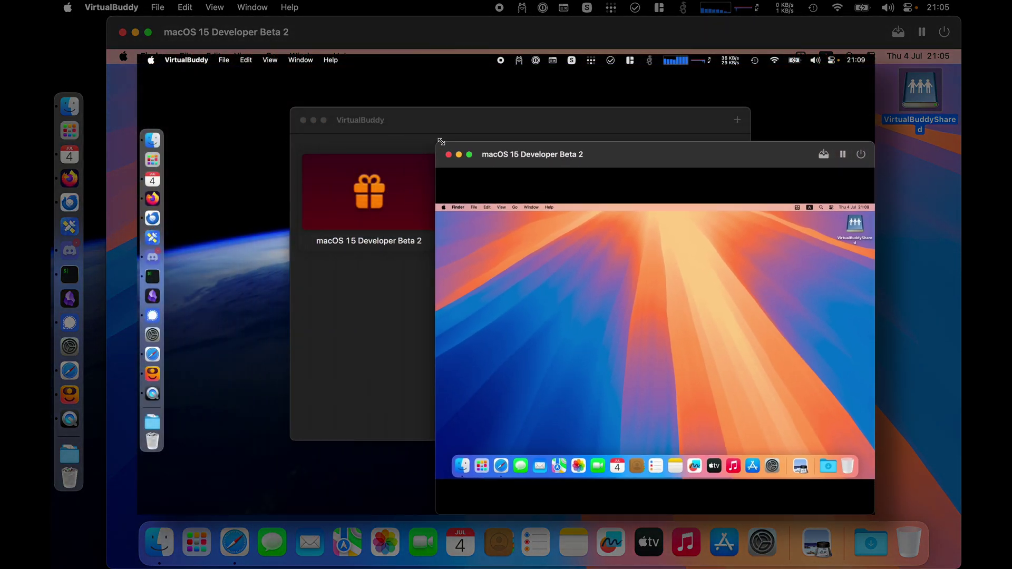
pyautogui.moveTo(590, 106); pyautogui.dragTo(278, 79)
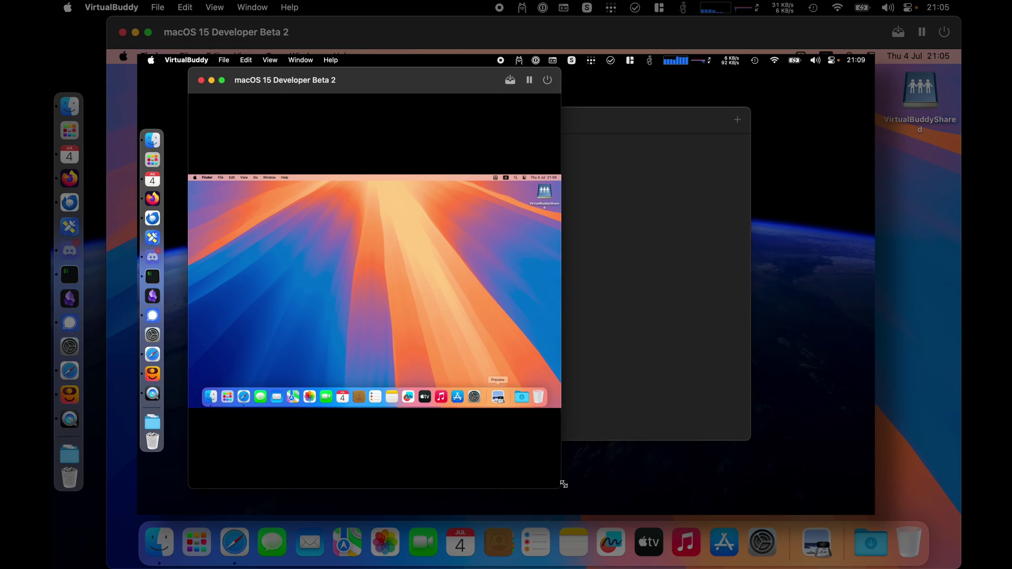
pyautogui.moveTo(561, 483); pyautogui.dragTo(868, 515)
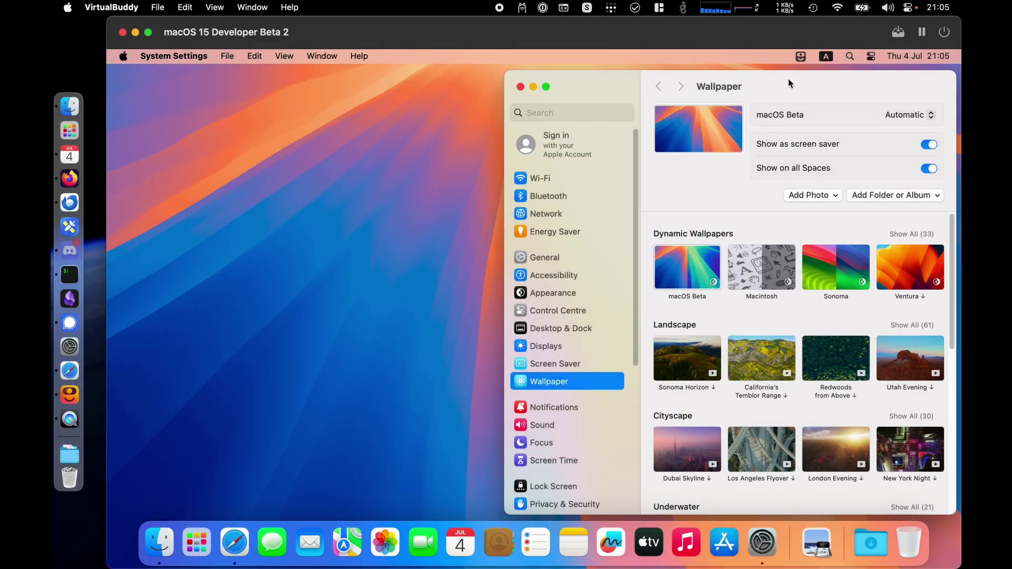
# - Pick the Macintosh dynamic wallpaper and minimize System Settings to view it
pyautogui.moveTo(789, 78); pyautogui.dragTo(581, 69)
pyautogui.click(553, 257)
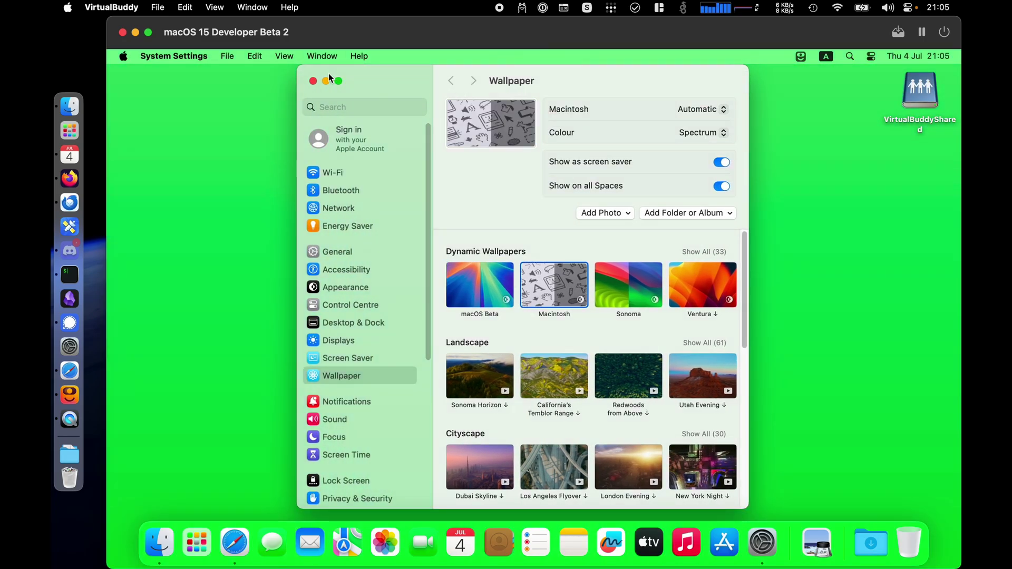
pyautogui.click(326, 81)
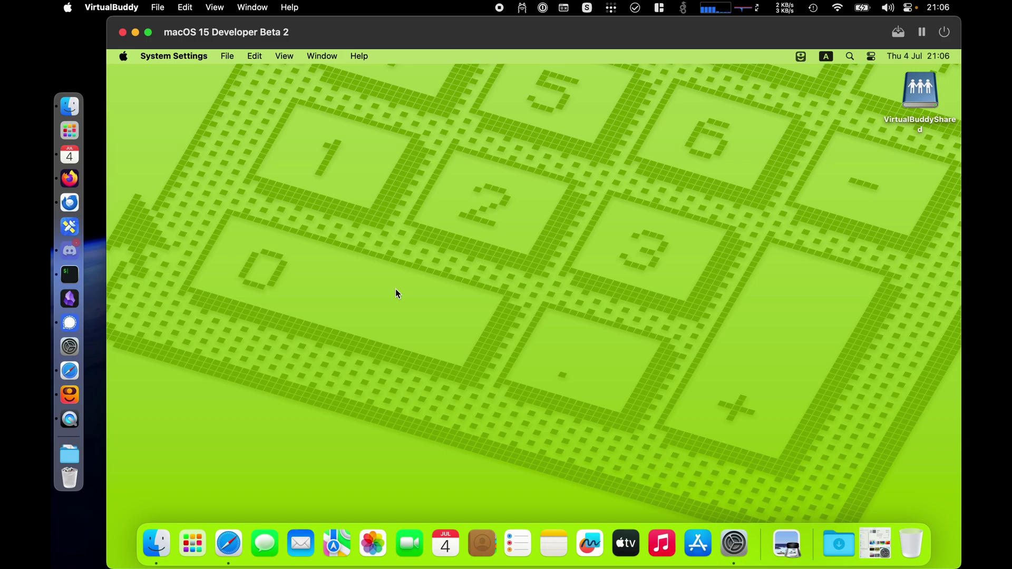
# - Lock the guest screen from the Apple menu, then unlock it with the account password
pyautogui.click(124, 57)
pyautogui.click(132, 220)
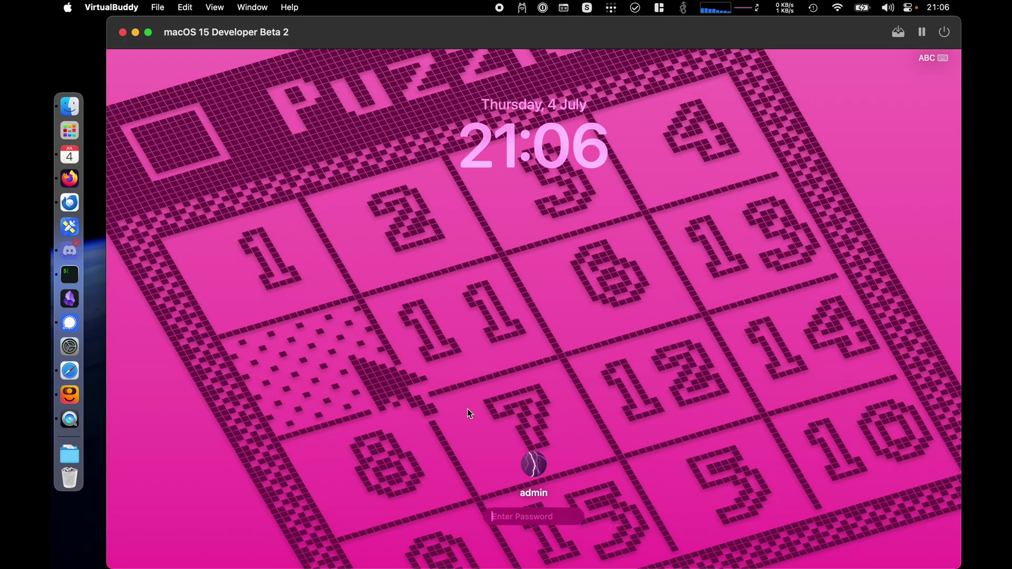
pyautogui.write('admin')
pyautogui.press('Return')
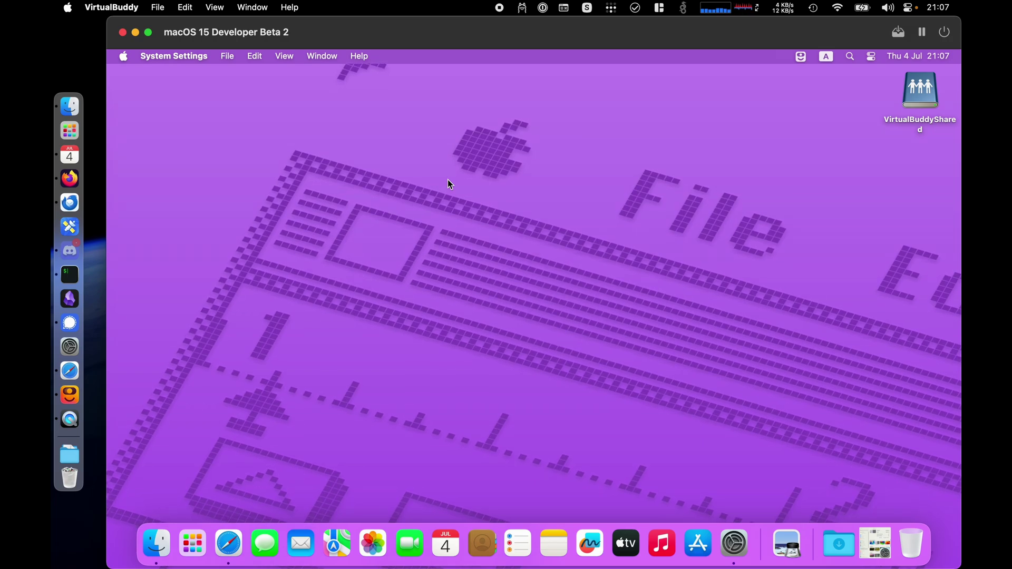
# - Switch the Macintosh wallpaper colour from Spectrum to Grey via Change Wallpaper…, then close settings
pyautogui.rightClick(451, 184)
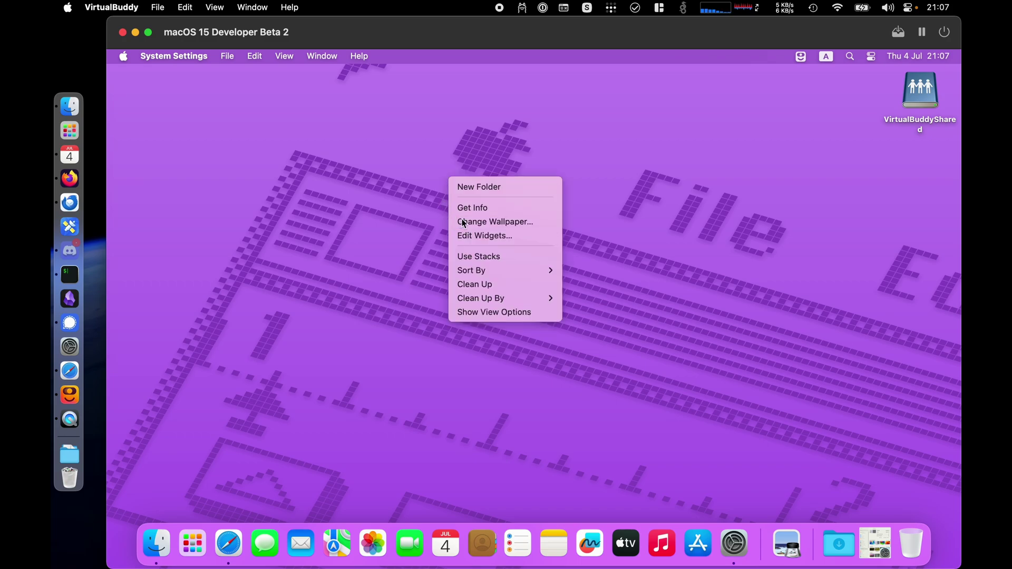
pyautogui.click(487, 223)
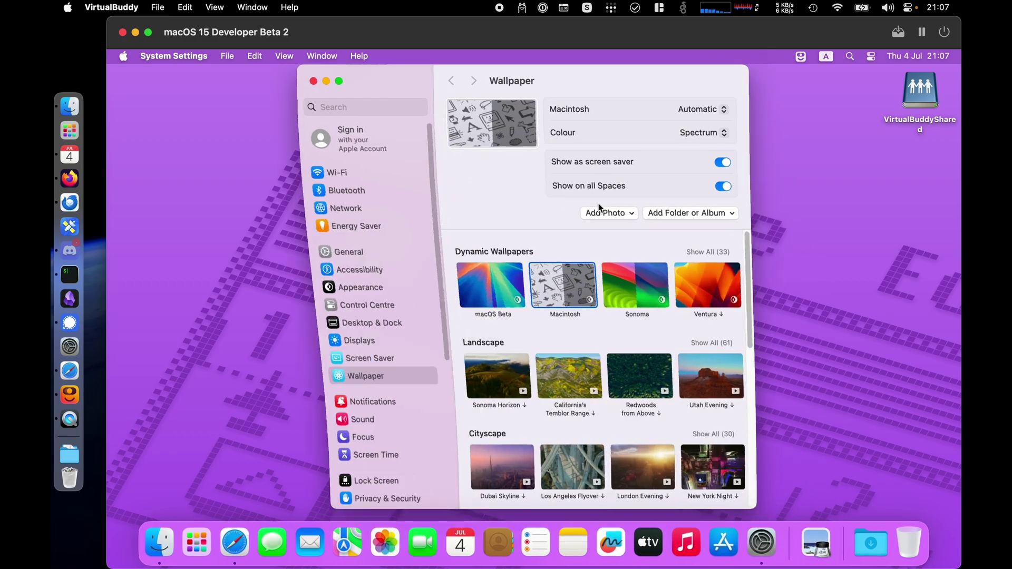
pyautogui.click(690, 135)
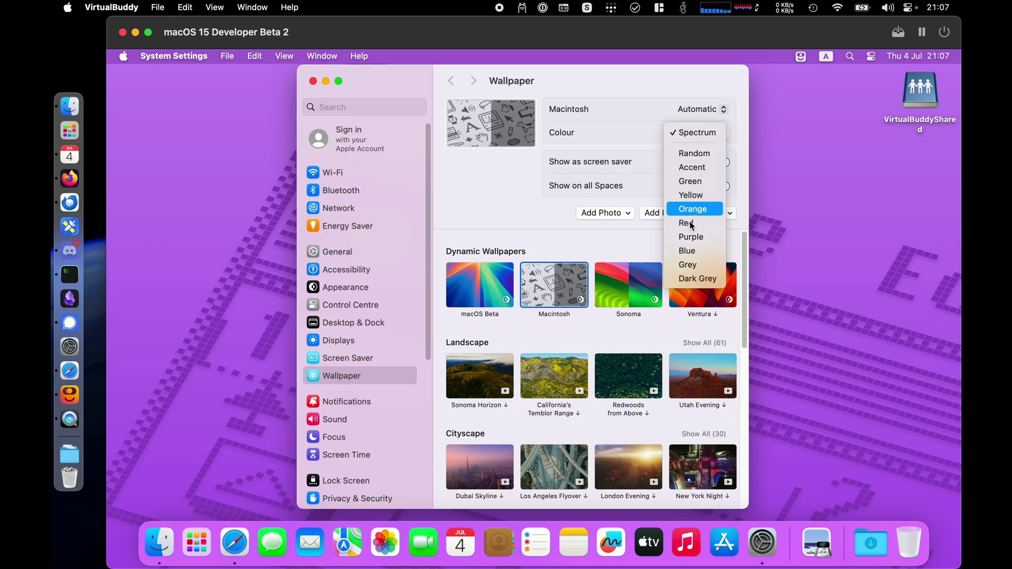
pyautogui.click(688, 266)
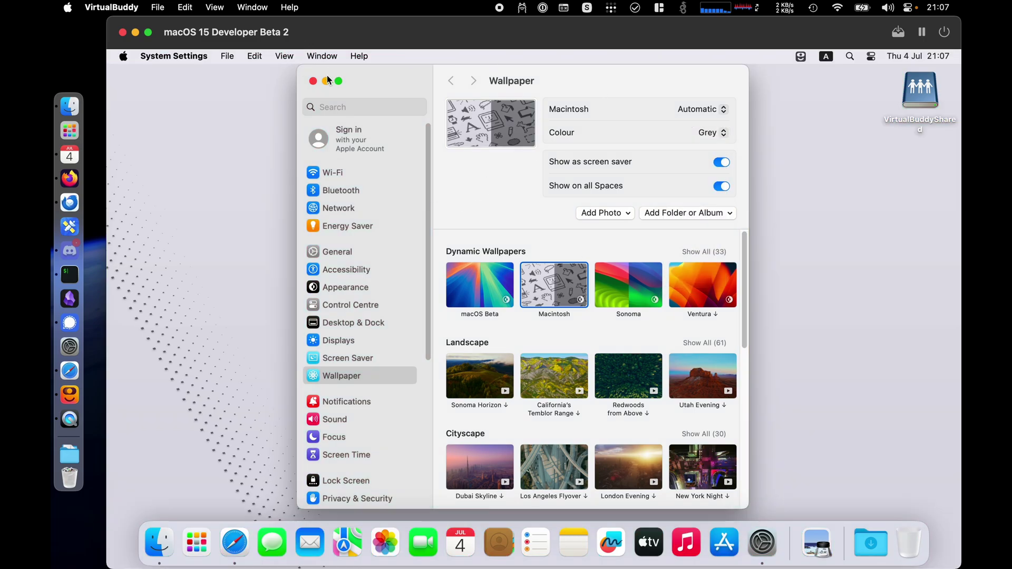
pyautogui.click(313, 80)
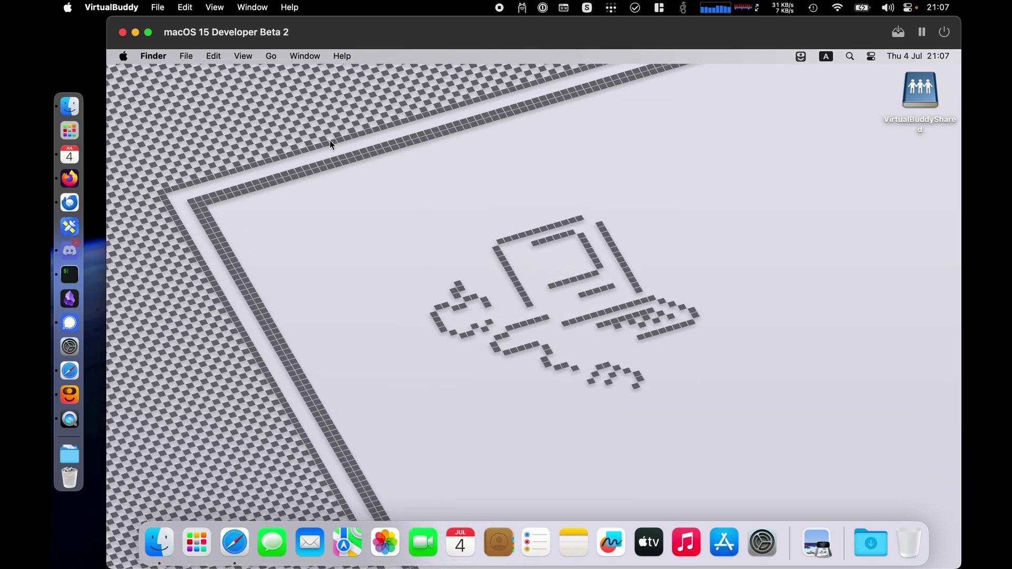